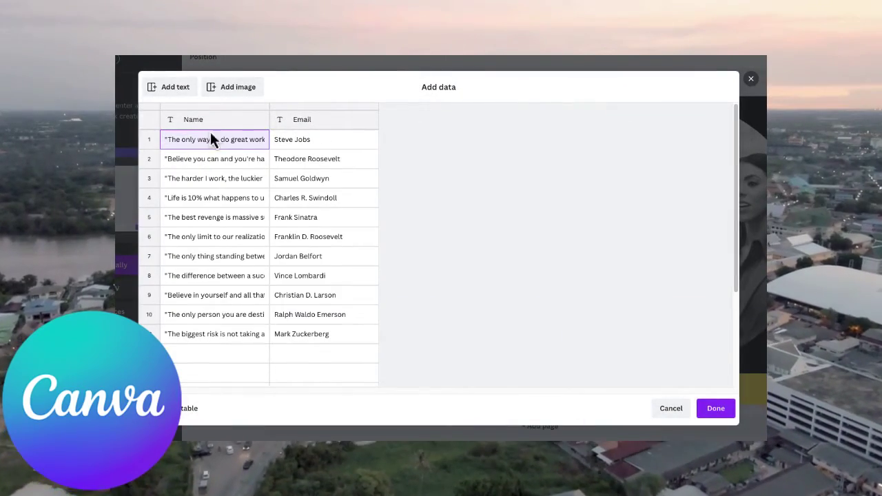
Rename the Name column header in the Add data table to 'Quote'.
left_click(202, 120)
double_click(197, 120)
type("Quote")
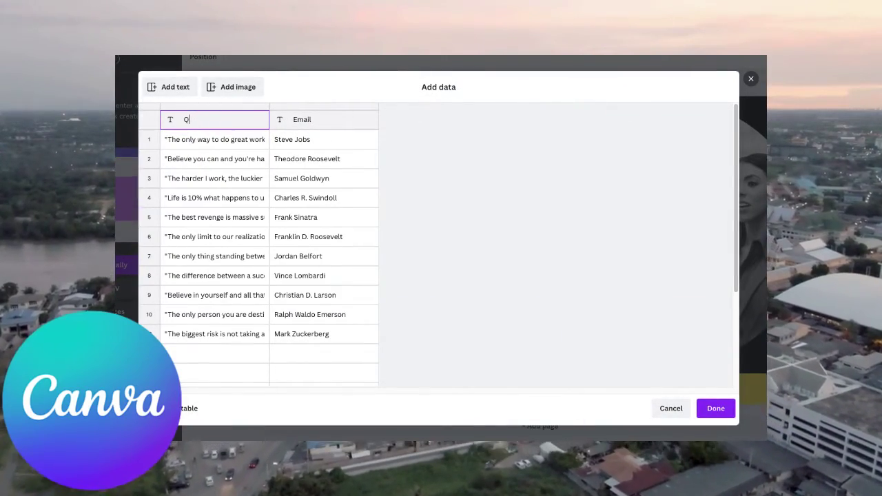
left_click(297, 123)
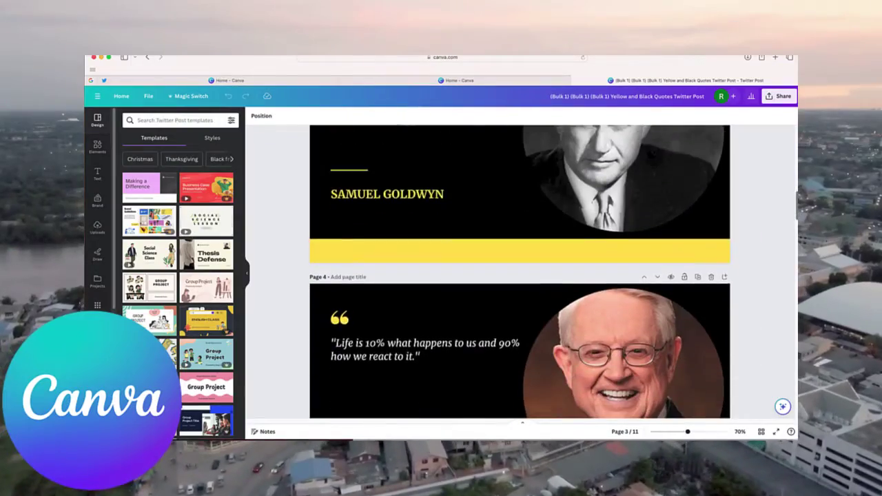
Search Canva's design templates for 'twitter post quote'.
scroll(520, 276, "down", 5)
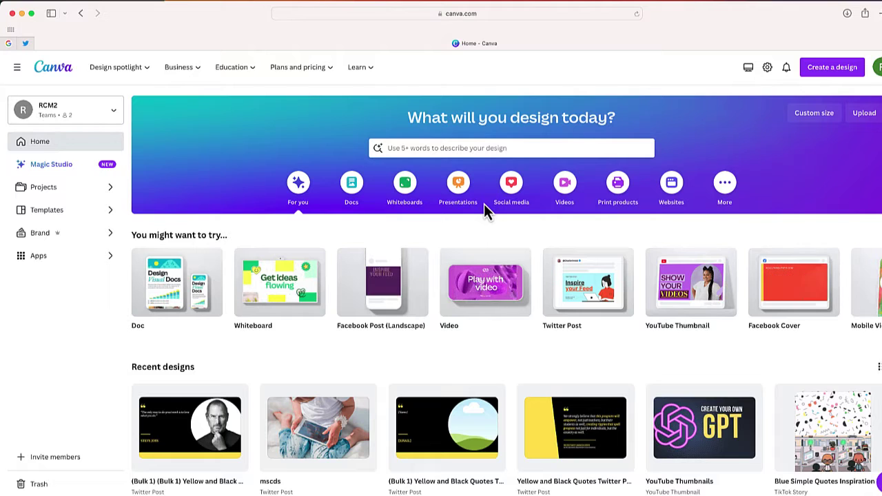
mouse_move(596, 308)
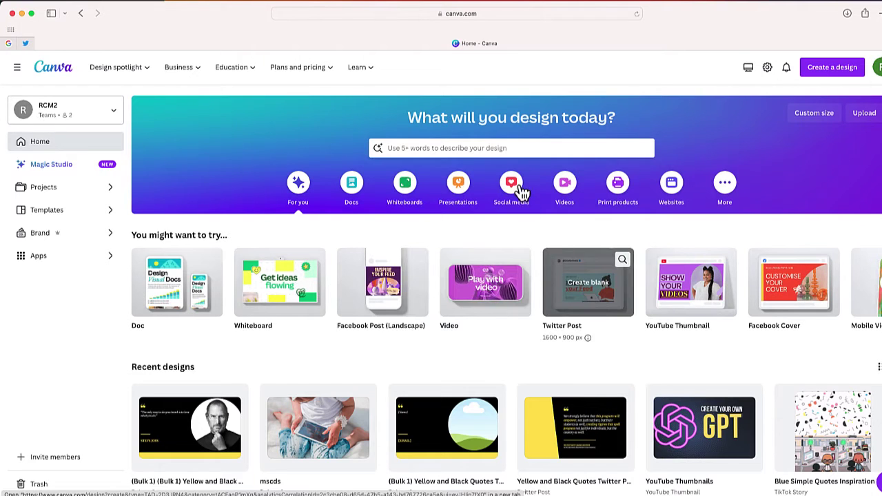
left_click(500, 153)
type("twitter post quote")
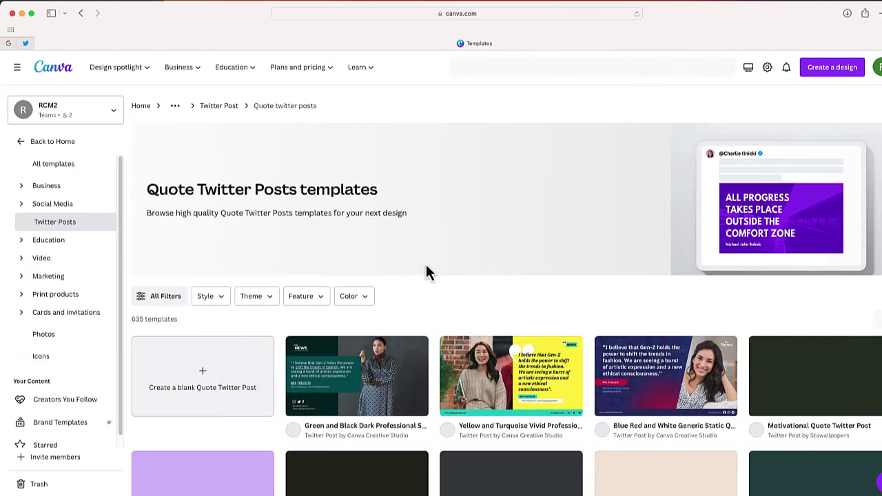
Browse the Quote Twitter Posts results for the Yellow and Black Quotes Twitter Post template.
scroll(555, 262, "down", 5)
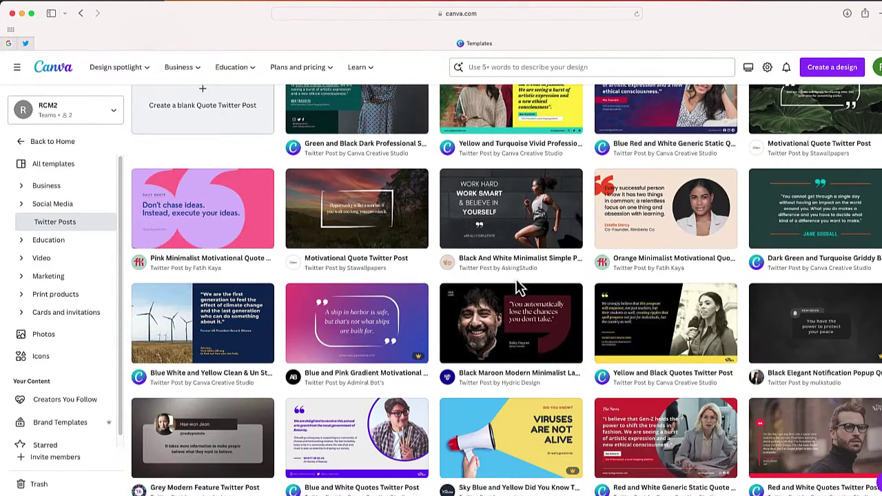
scroll(517, 286, "down", 1)
scroll(517, 286, "up", 3)
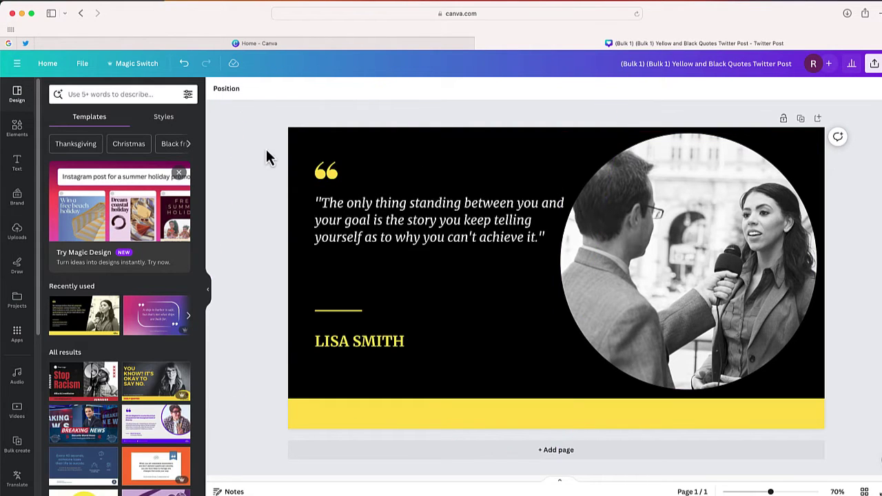
Collapse the templates panel with the Design tab so the quote post fills the editor.
left_click(209, 295)
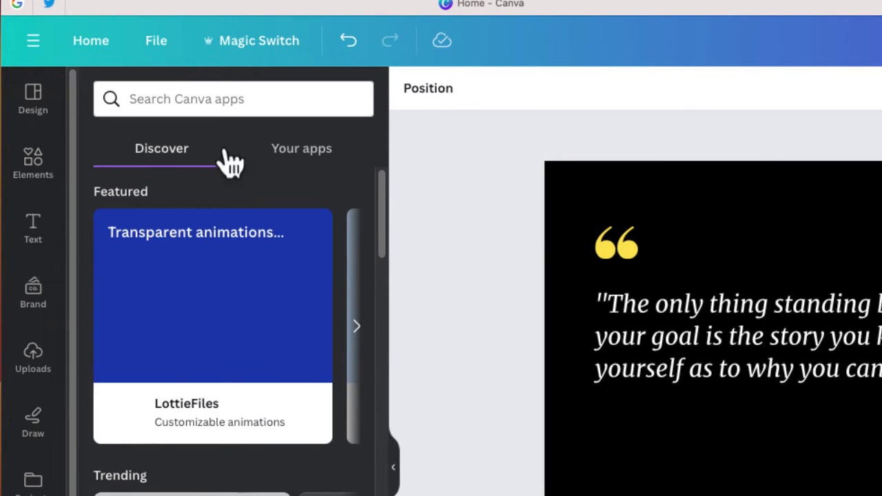
Find and launch the Bulk create app from Apps, choosing to enter data manually.
left_click(218, 88)
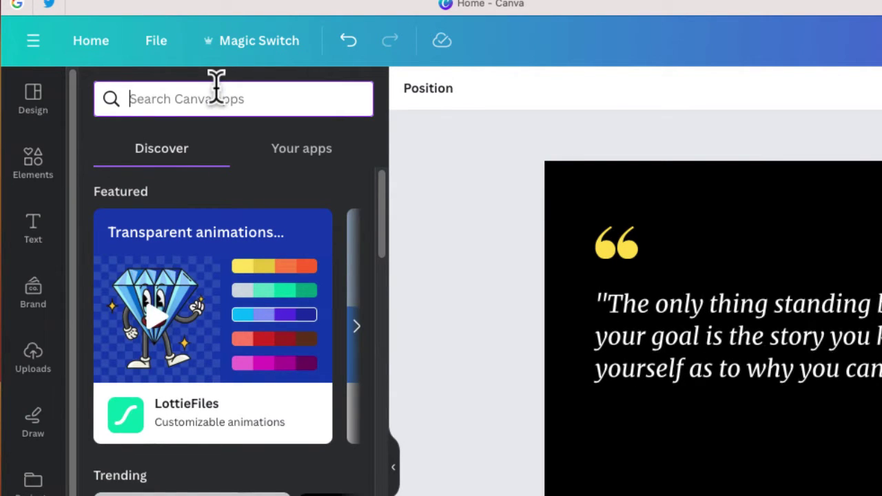
type("bulk cre")
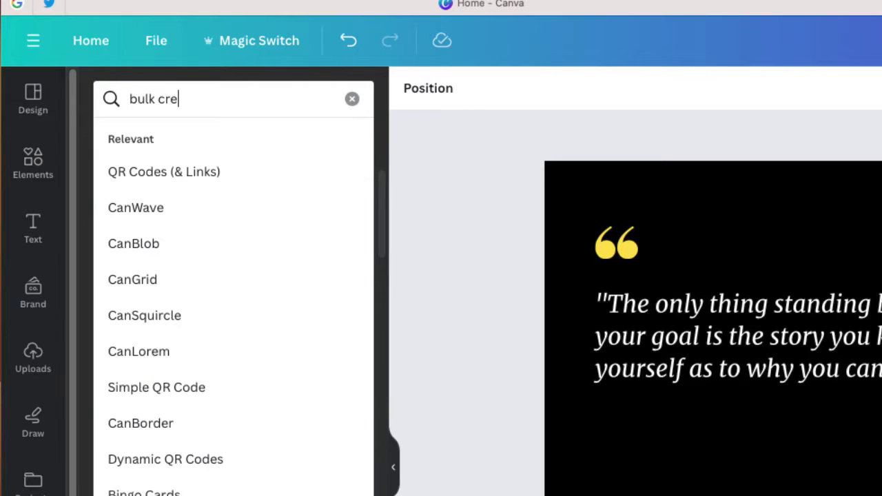
type("ate")
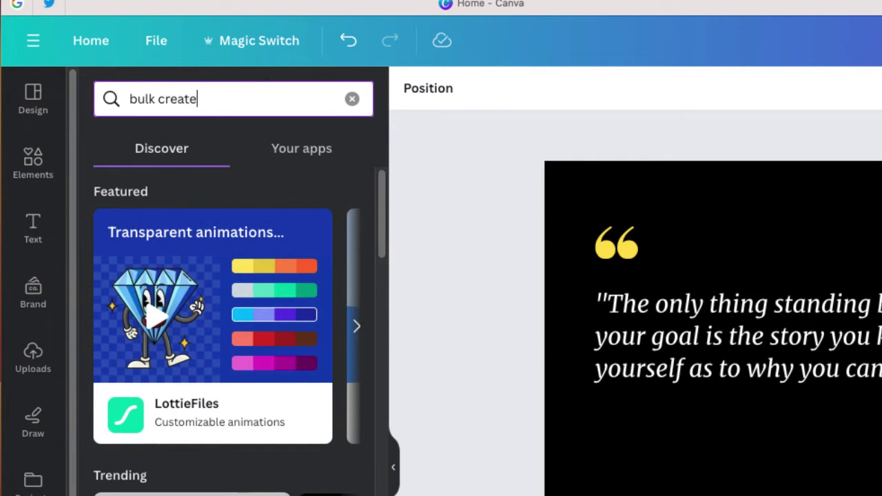
key("Return")
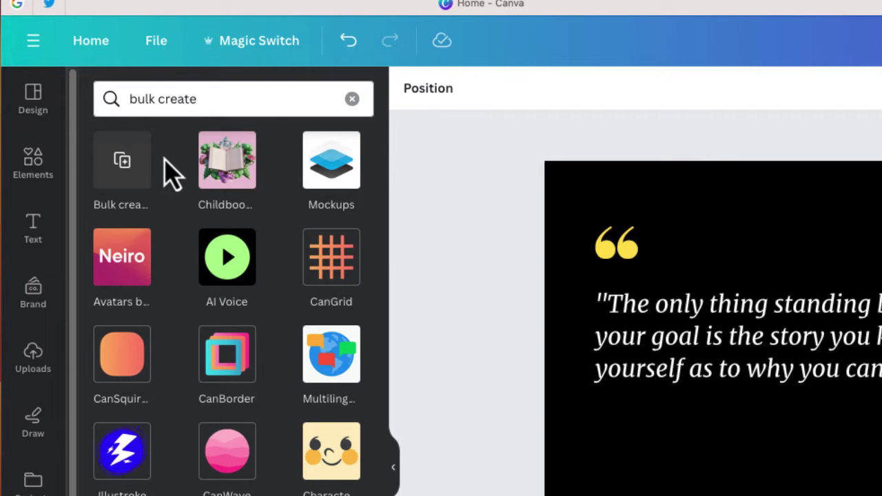
left_click(138, 183)
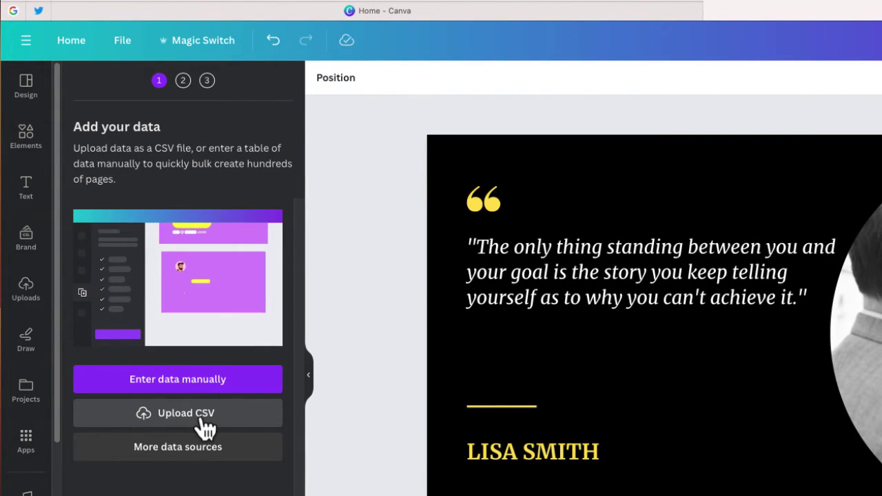
left_click(233, 399)
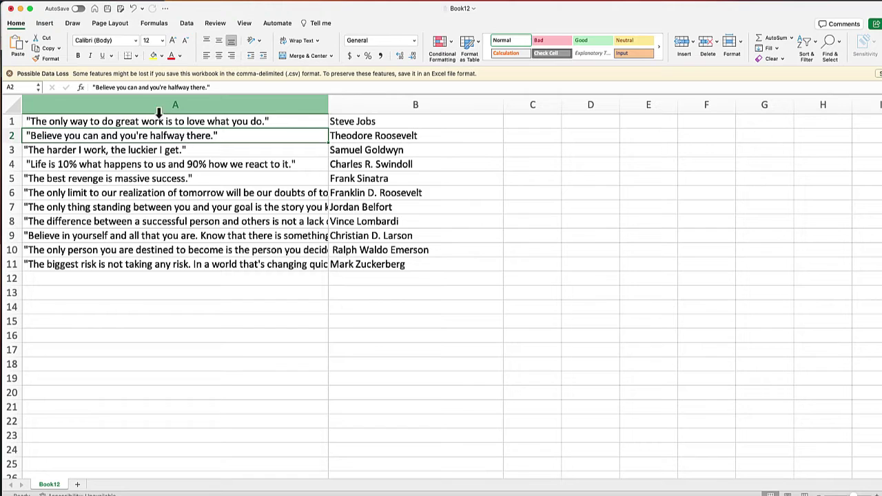
Copy the eleven quotes and authors in cells A1:B11.
left_click_drag(32, 119, 398, 271)
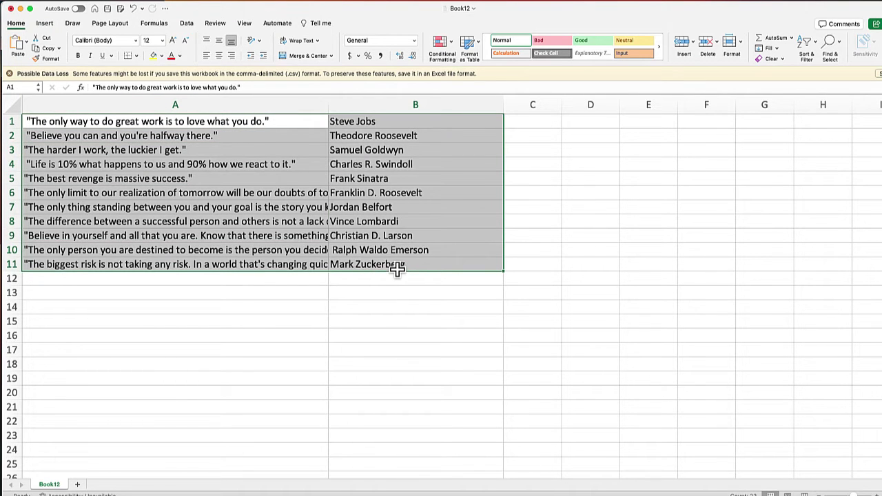
key("super+c")
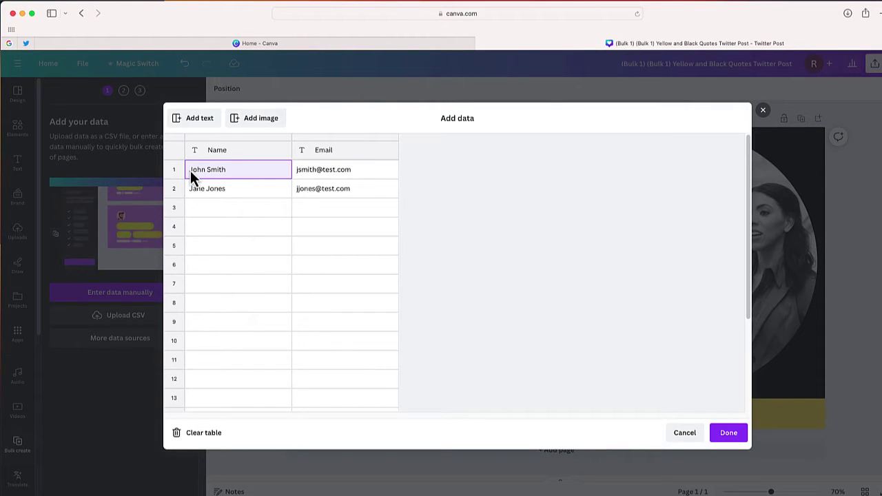
Paste the quotes and authors into the Add data table and rename the Name header to 'Quote'.
key("super+v")
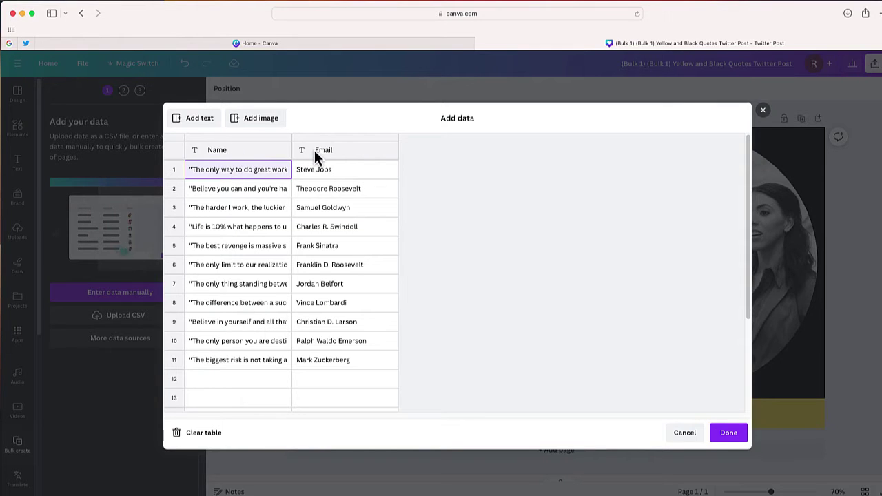
left_click(248, 151)
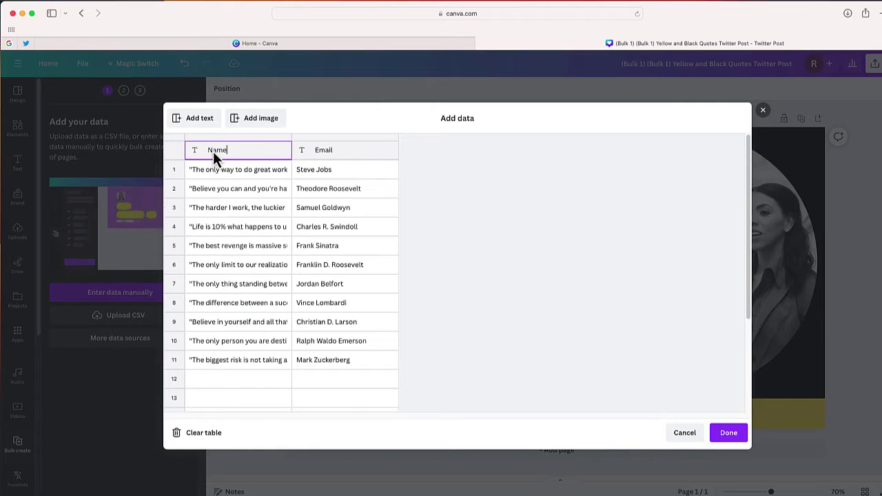
key("BackSpace")
key("BackSpace")
key("BackSpace")
key("BackSpace")
type("Q")
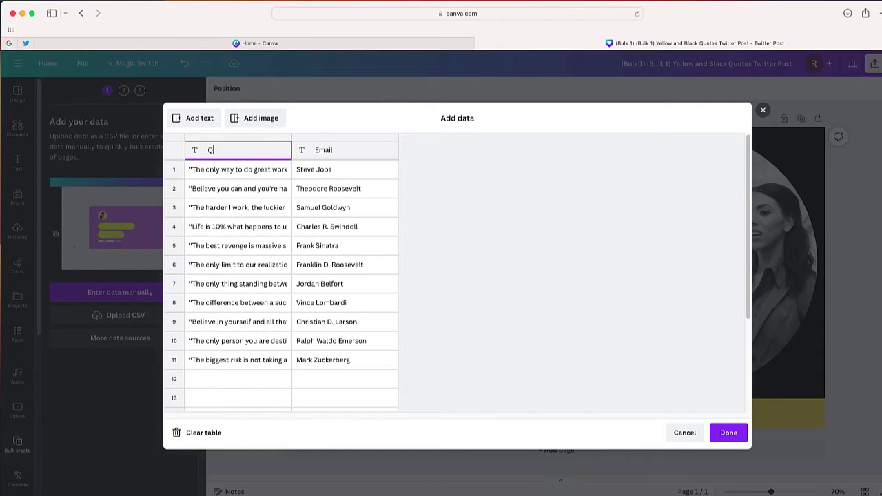
type("uote")
Rename the Email column header to 'Person'.
left_click(317, 150)
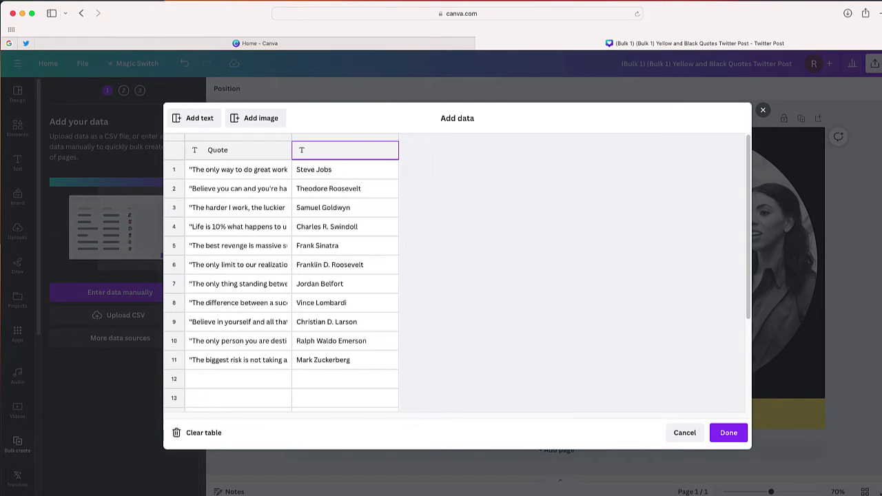
type("Pwea")
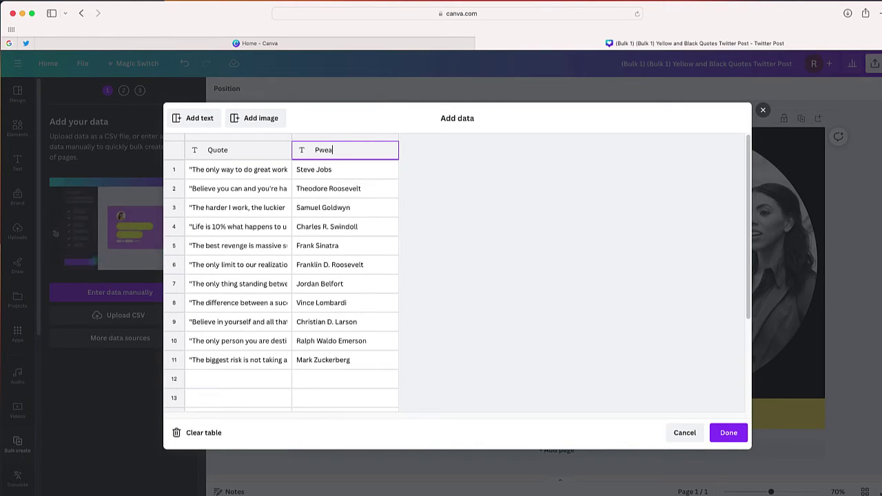
key("BackSpace")
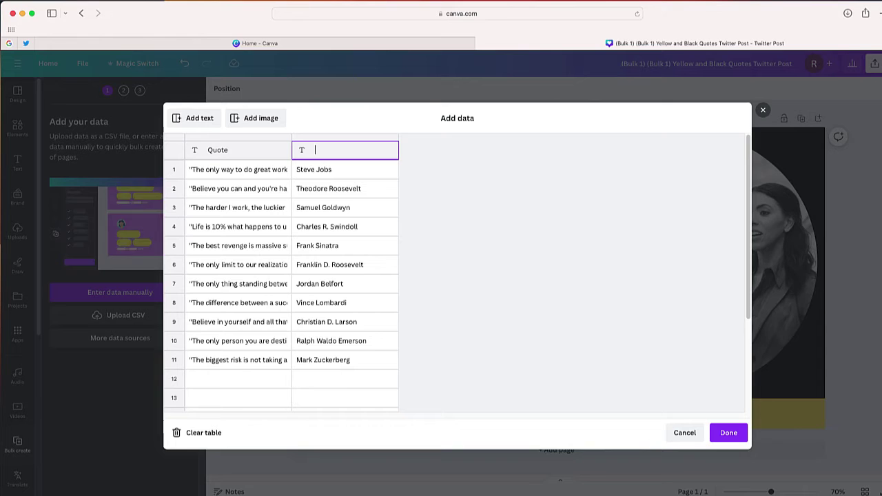
type("Person")
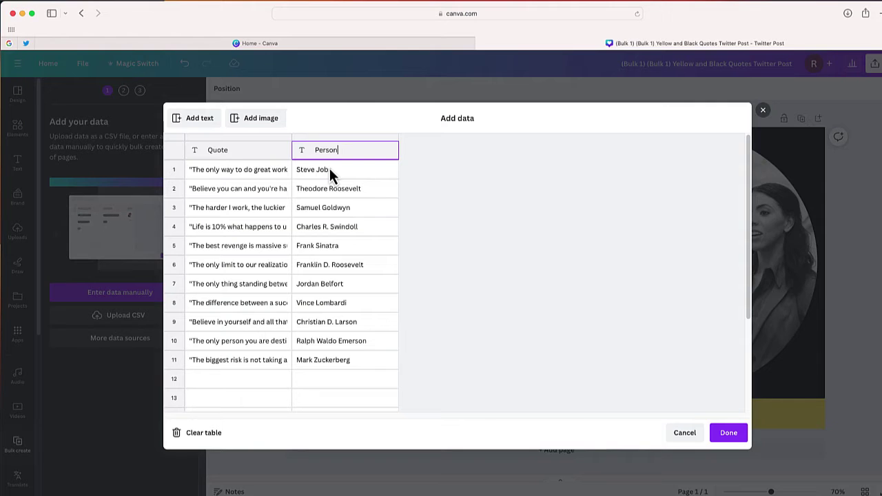
Add an Image column and fill rows 1–3 with author photos from Photos - Bulk.
left_click(273, 123)
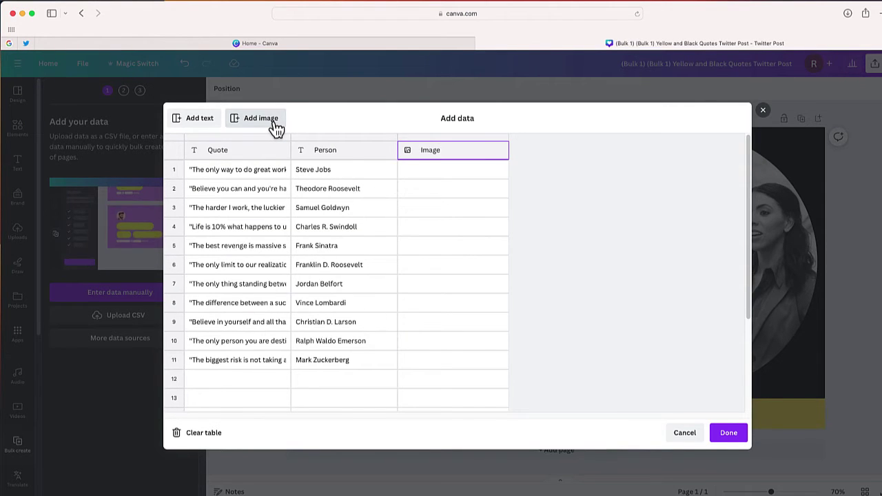
mouse_move(420, 174)
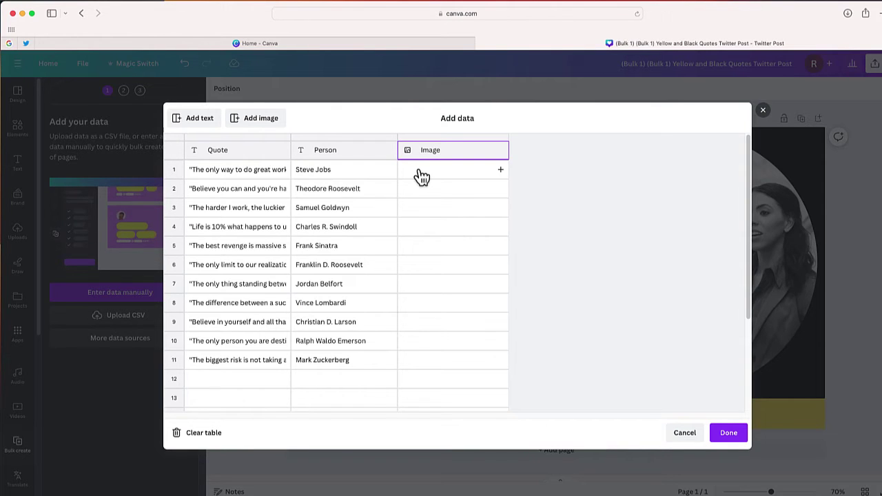
left_click(502, 171)
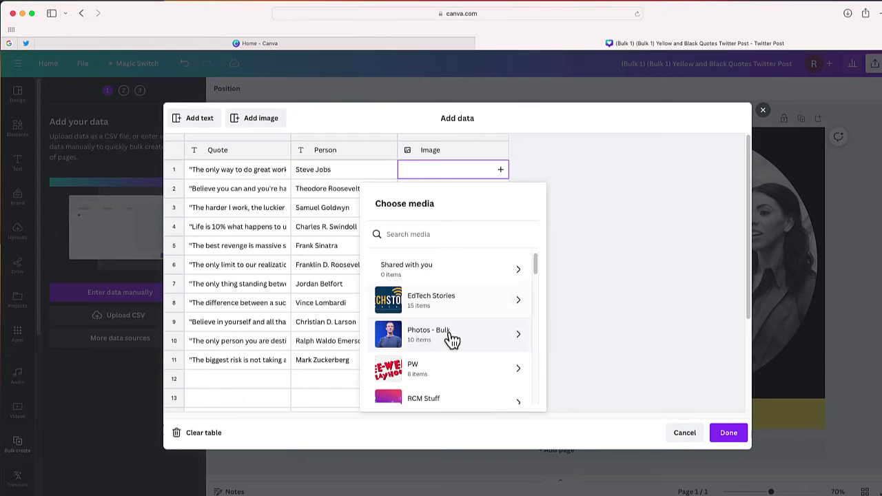
left_click(449, 337)
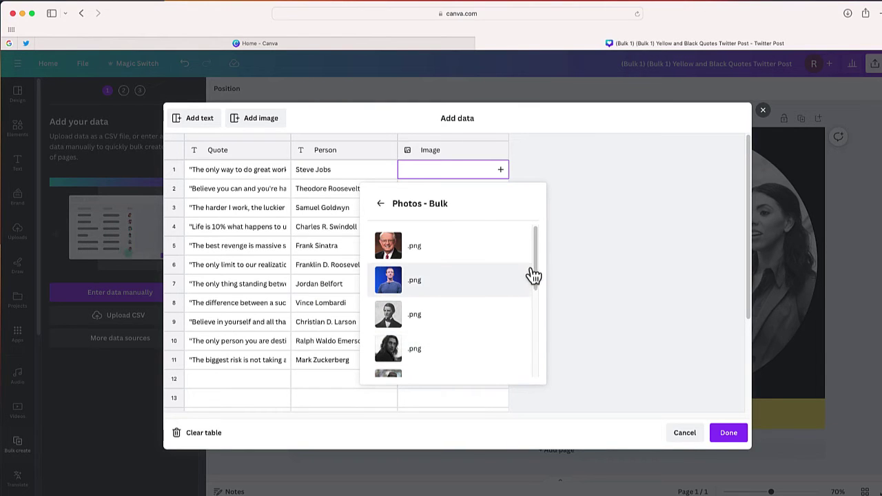
left_click_drag(536, 266, 543, 353)
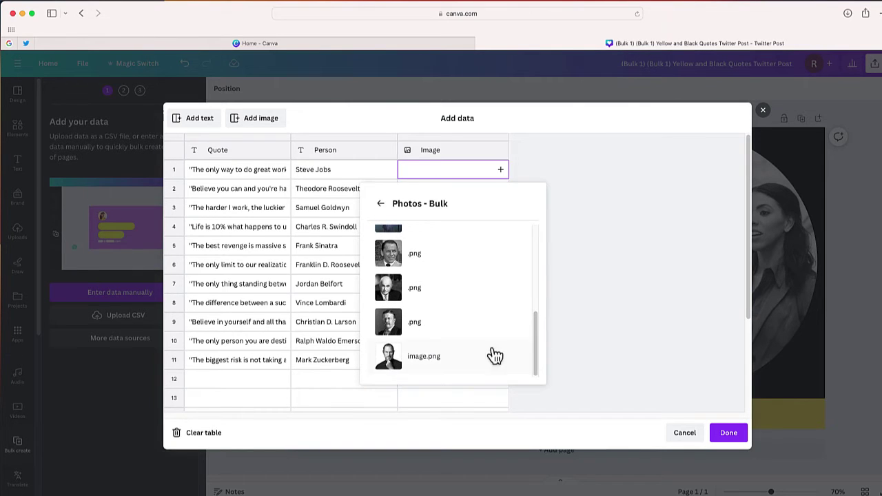
left_click(424, 357)
left_click(501, 189)
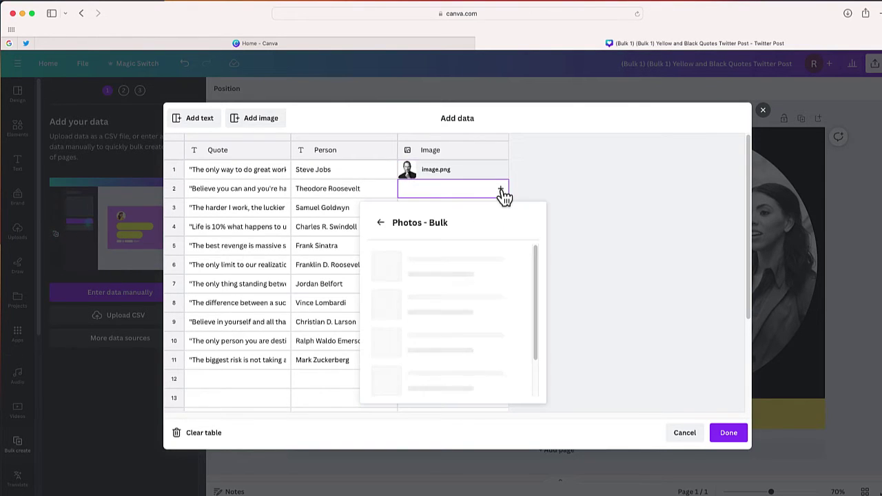
left_click_drag(535, 255, 537, 375)
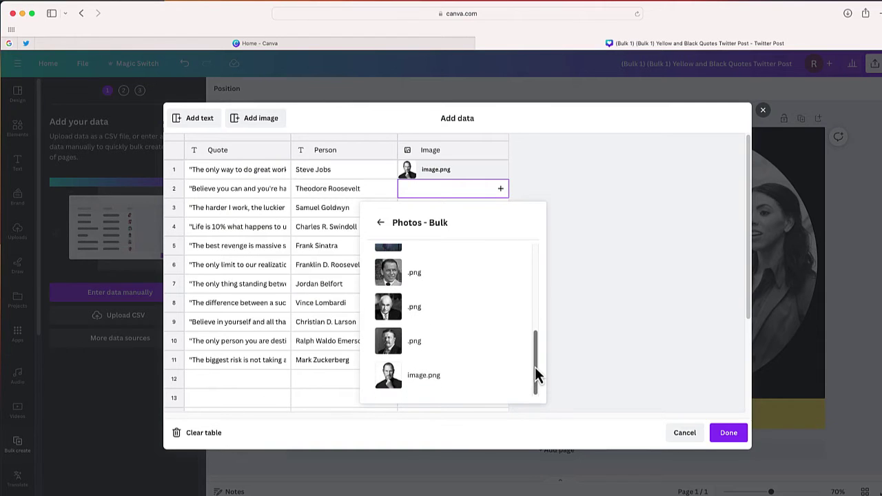
left_click(413, 340)
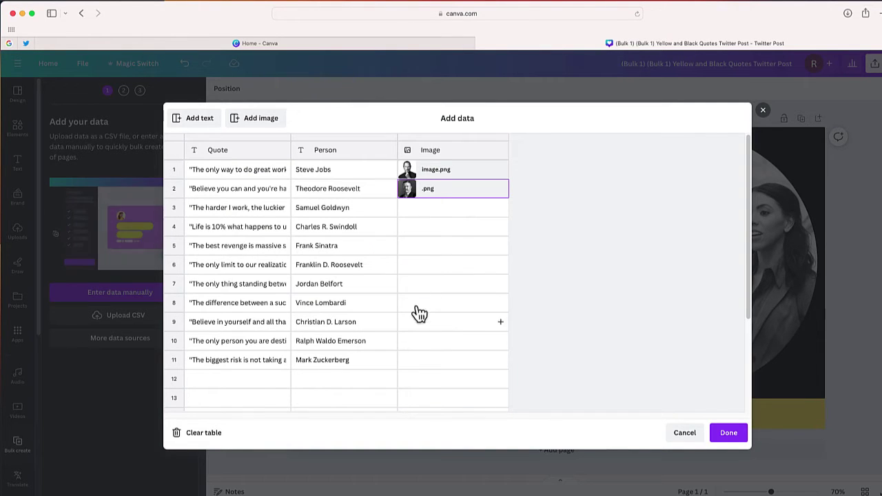
left_click(503, 212)
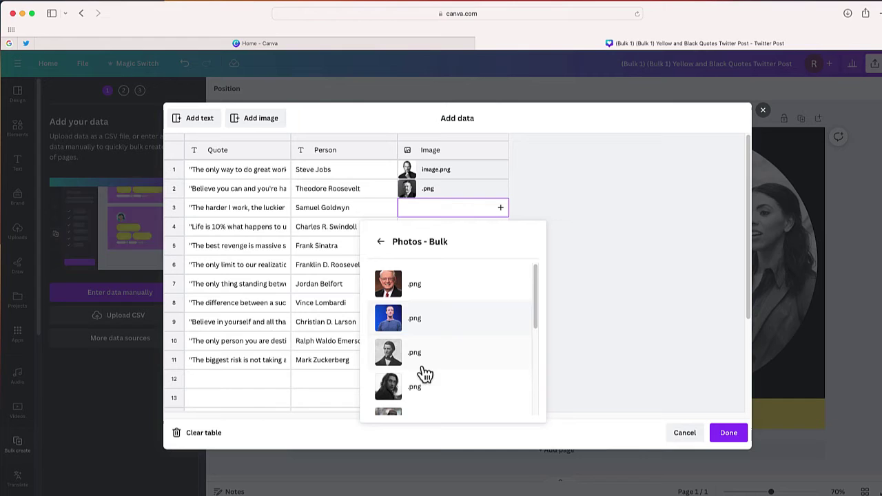
left_click_drag(535, 319, 534, 423)
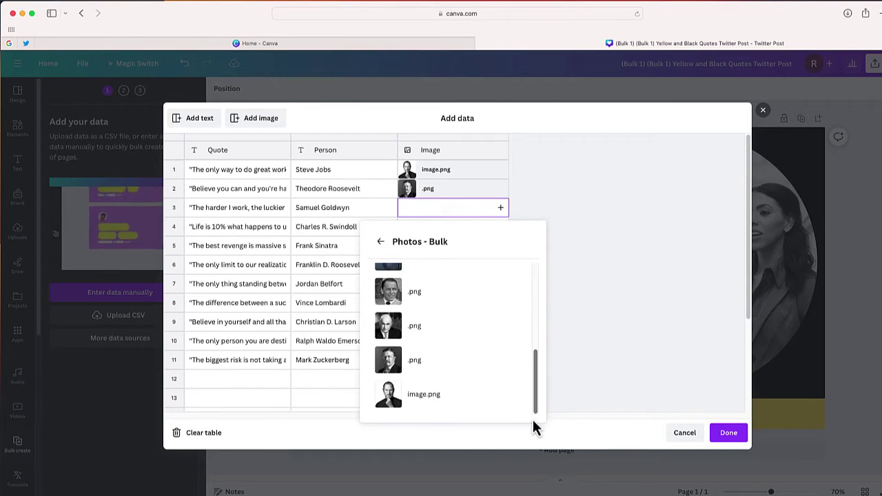
left_click(390, 327)
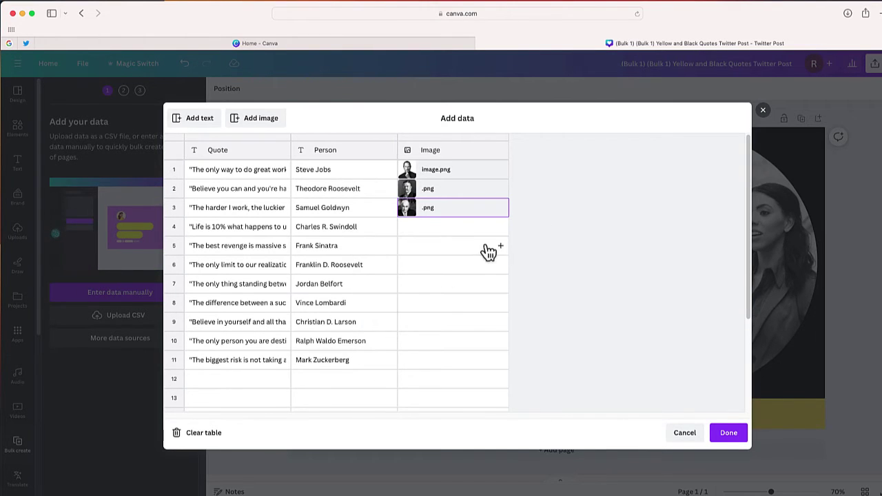
Assign author photos to the Image cells of rows 4–7.
left_click(501, 228)
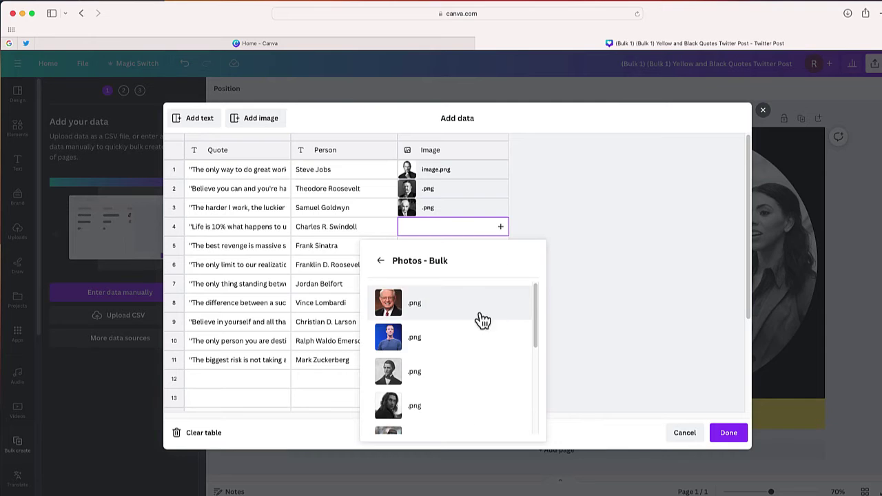
left_click(444, 307)
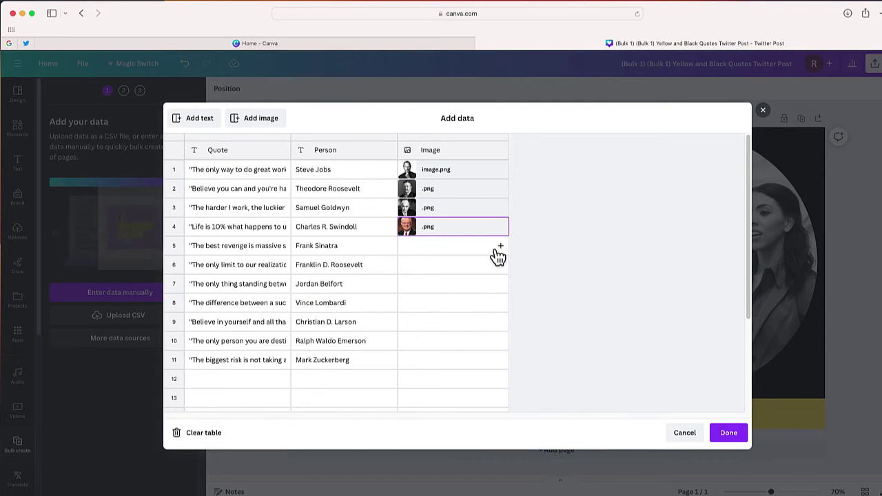
left_click(500, 248)
scroll(422, 410, "down", 2)
left_click(421, 363)
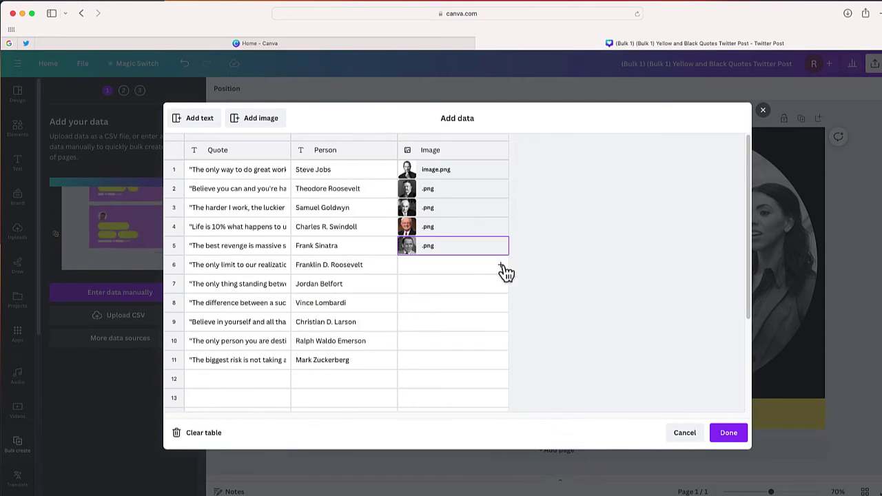
left_click(500, 265)
scroll(409, 428, "down", 2)
left_click(410, 419)
left_click(502, 284)
scroll(459, 411, "down", 2)
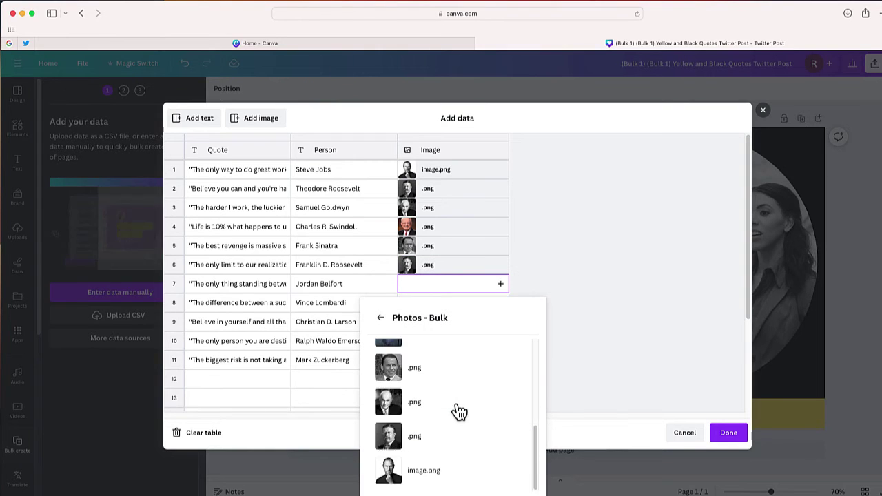
scroll(413, 386, "up", 1)
left_click(388, 368)
Assign author photos to rows 8–11 and finish the data table.
left_click(501, 303)
scroll(404, 418, "down", 2)
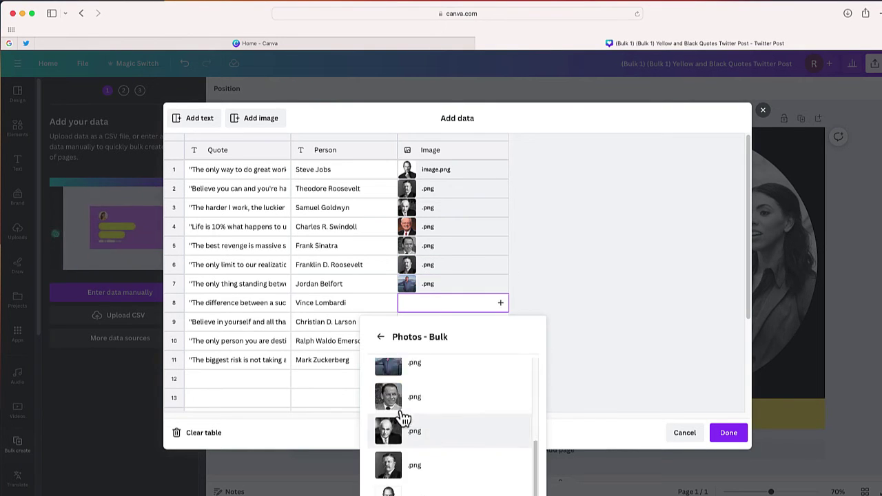
left_click(386, 392)
left_click(501, 322)
scroll(396, 418, "down", 2)
left_click(396, 414)
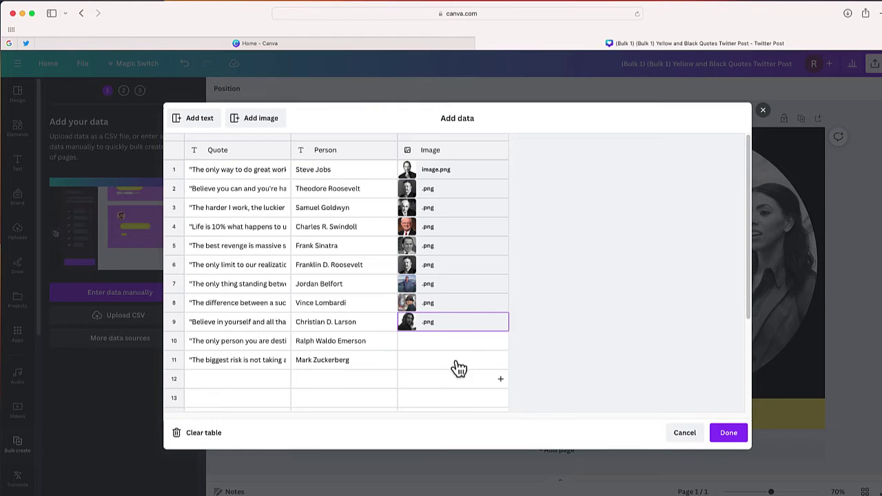
left_click(500, 341)
scroll(410, 445, "down", 2)
left_click(392, 473)
left_click(501, 360)
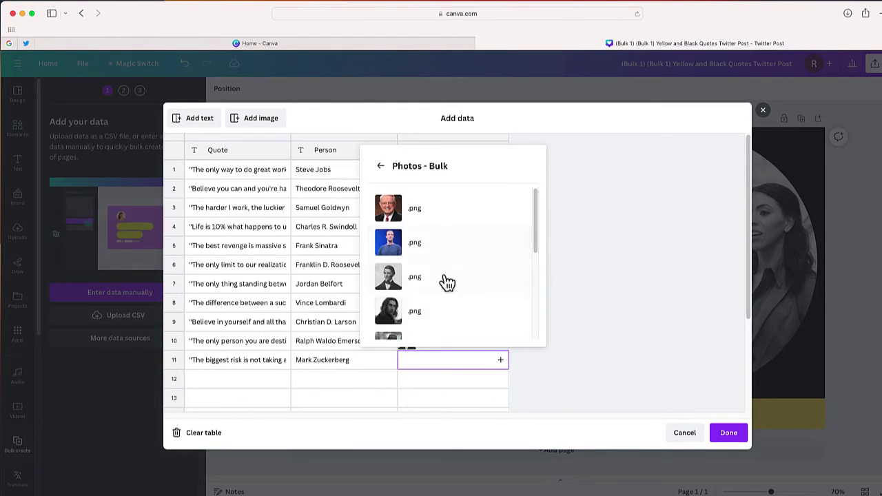
left_click(413, 243)
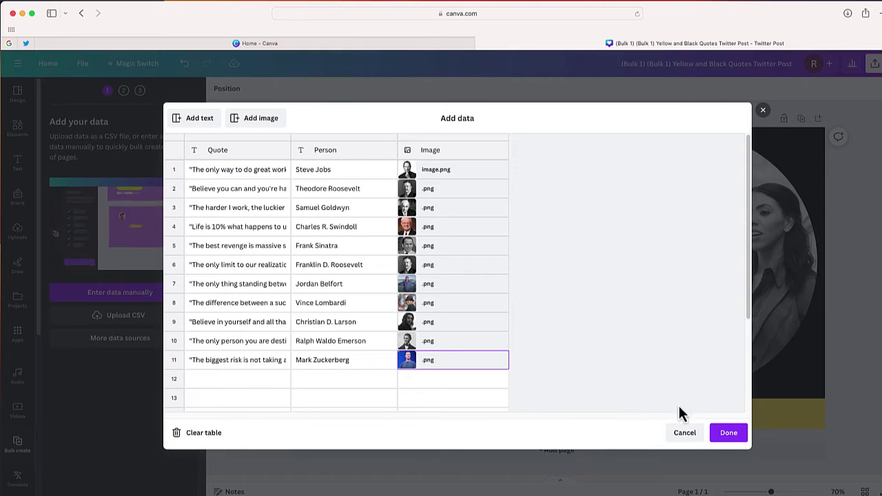
left_click(729, 433)
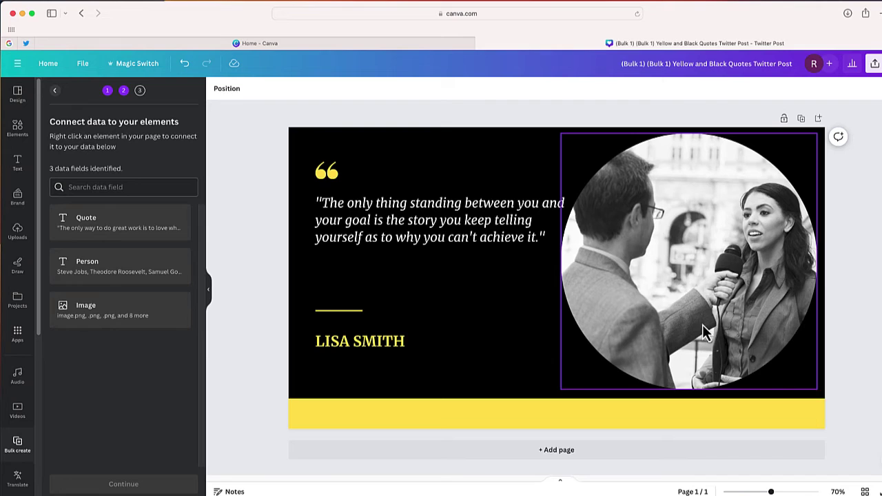
Connect the quote text on the post to the Quote data field.
left_click(461, 238)
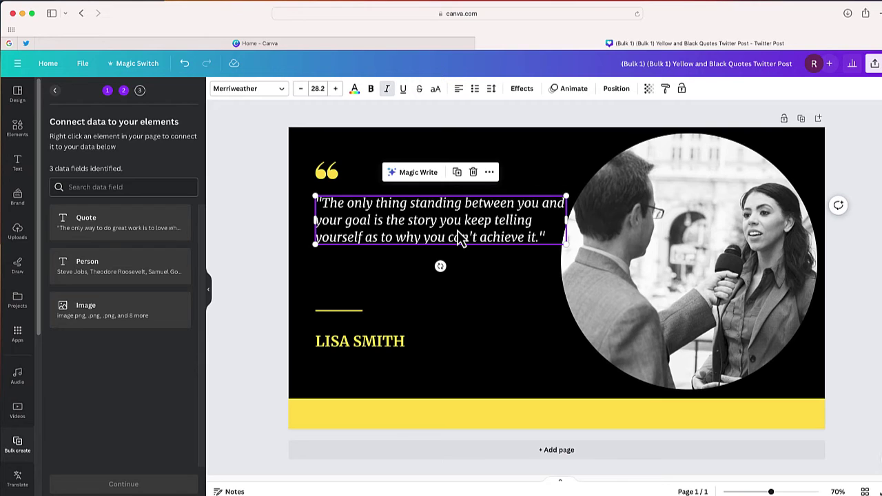
right_click(430, 205)
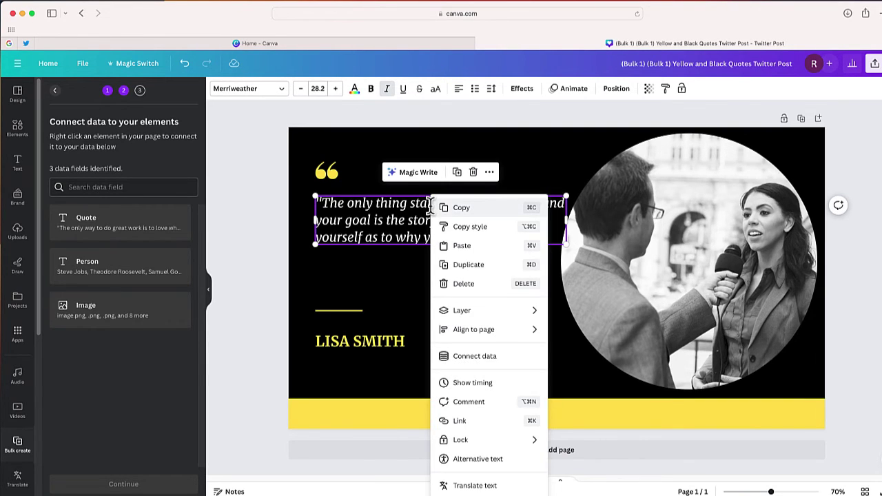
left_click(471, 358)
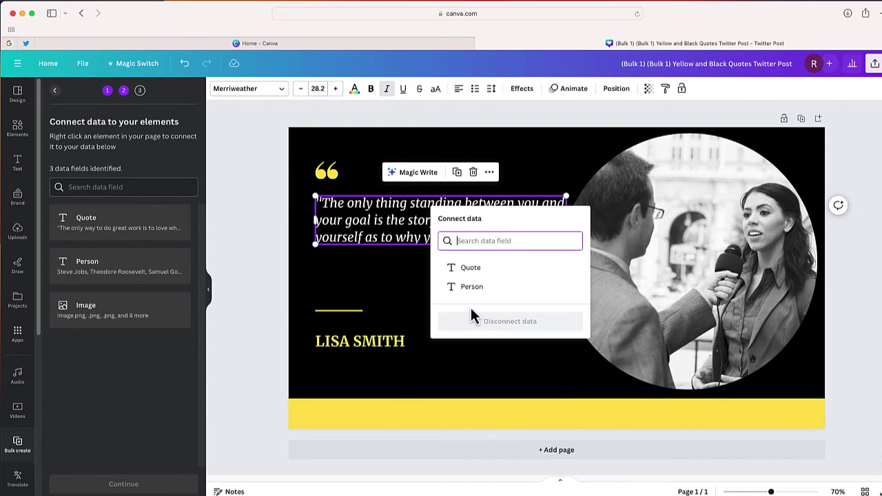
left_click(475, 273)
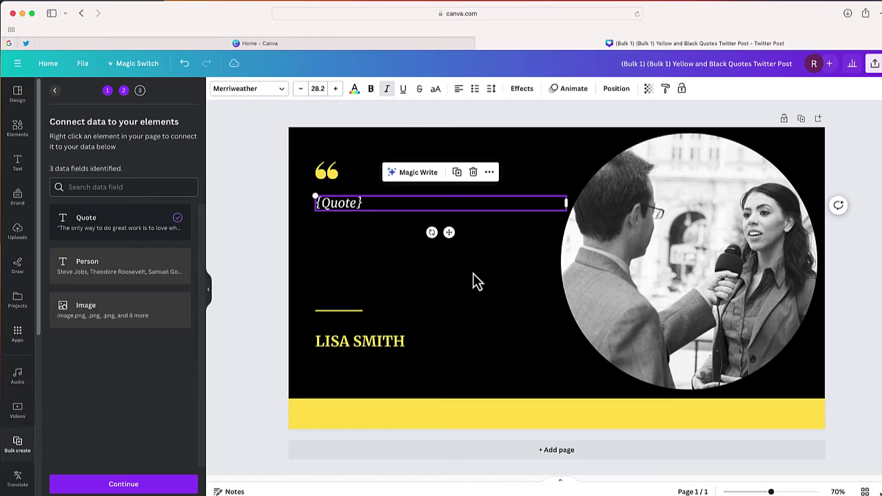
Connect the author name text to the Person data field.
left_click(394, 340)
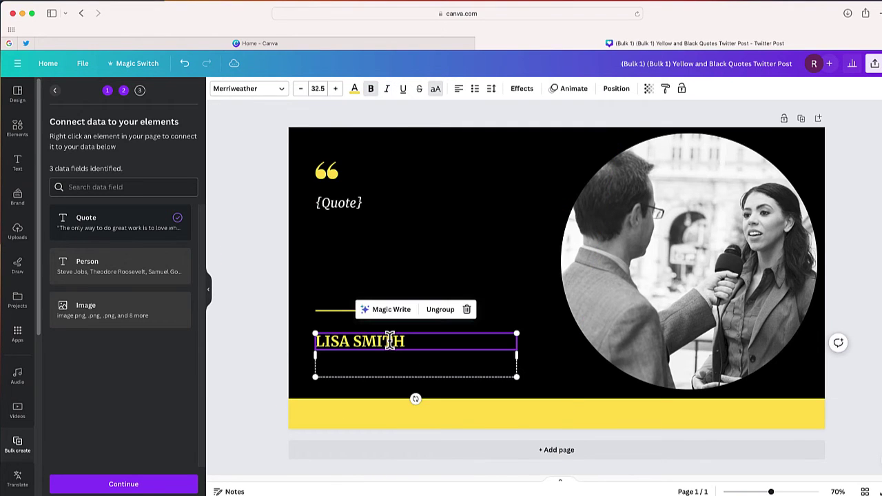
right_click(394, 342)
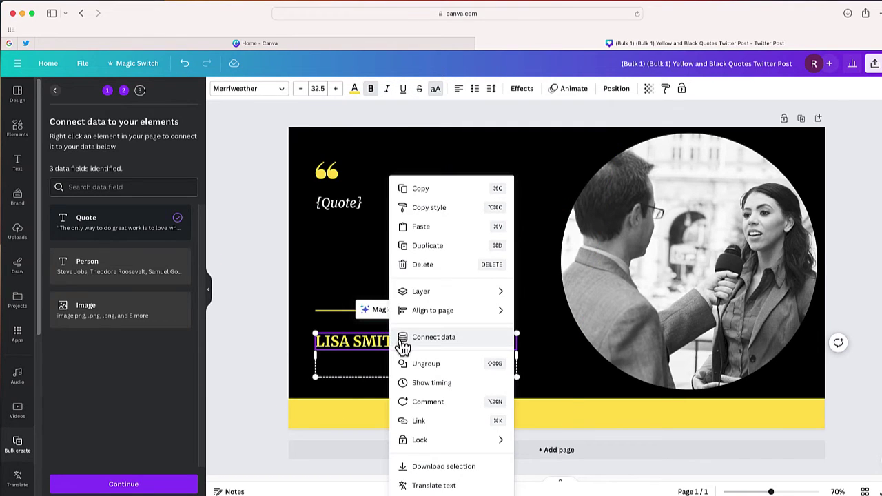
left_click(413, 338)
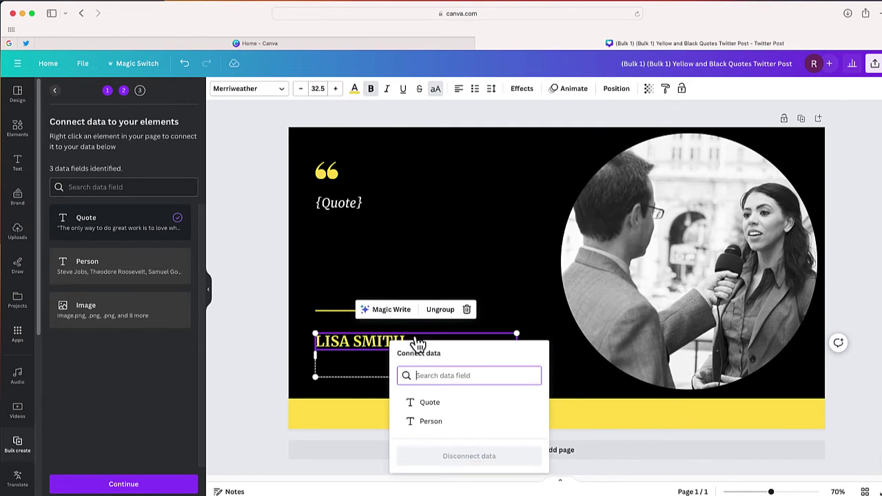
left_click(428, 420)
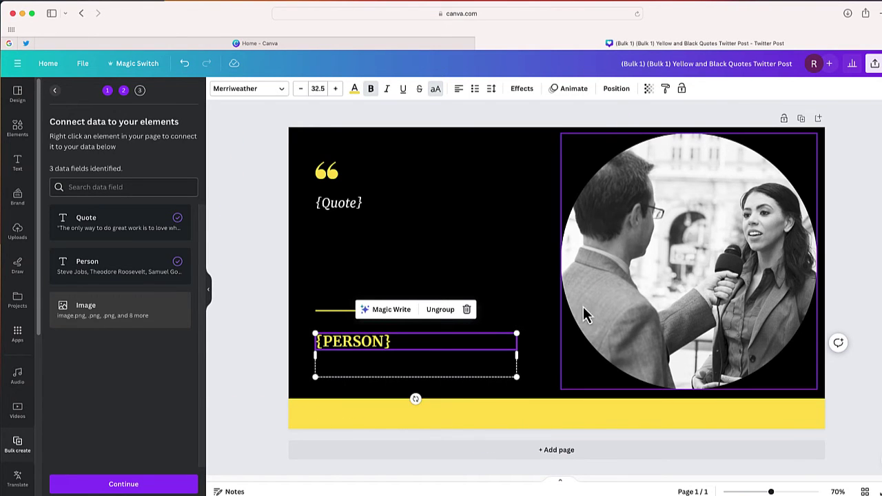
Connect the circular photo frame to the Image data field.
left_click(635, 302)
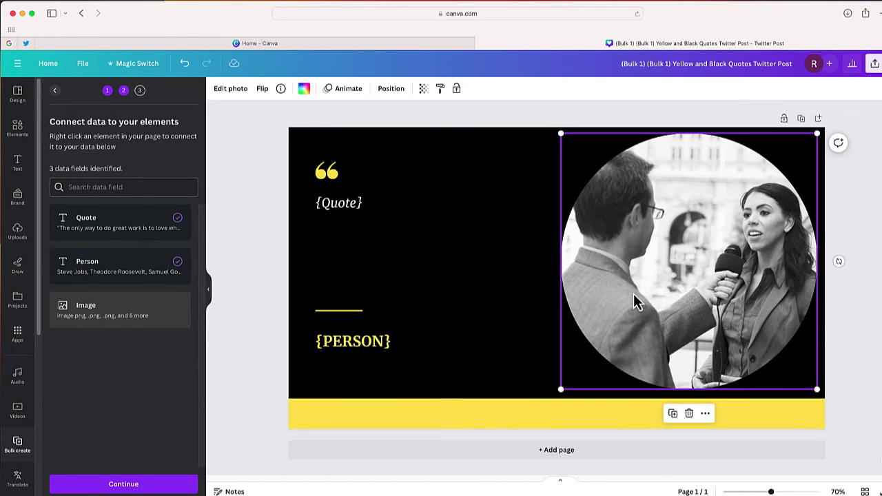
right_click(625, 280)
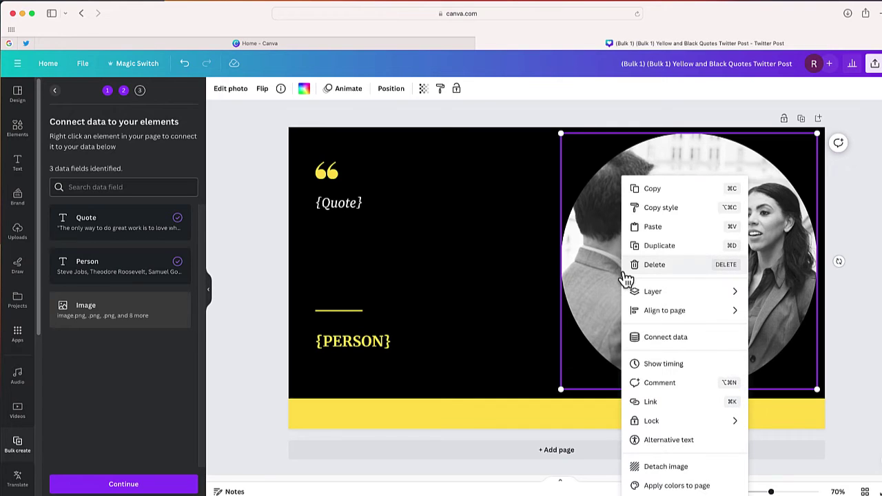
left_click(652, 338)
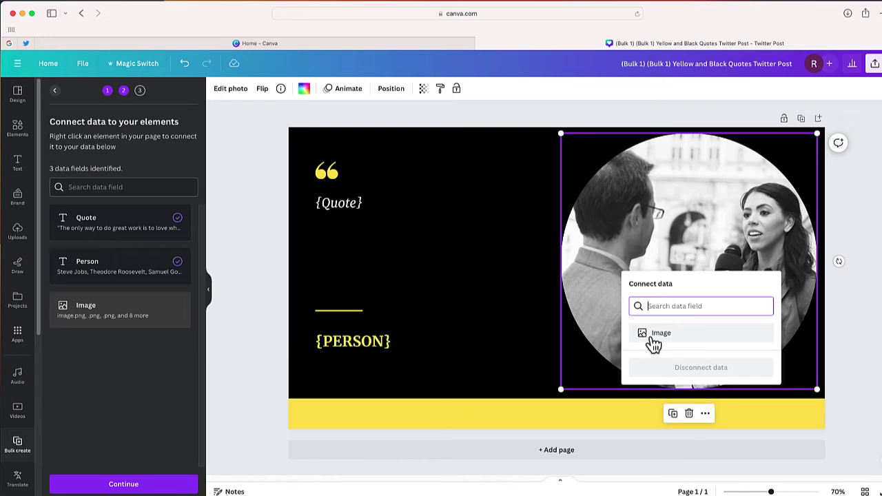
left_click(663, 335)
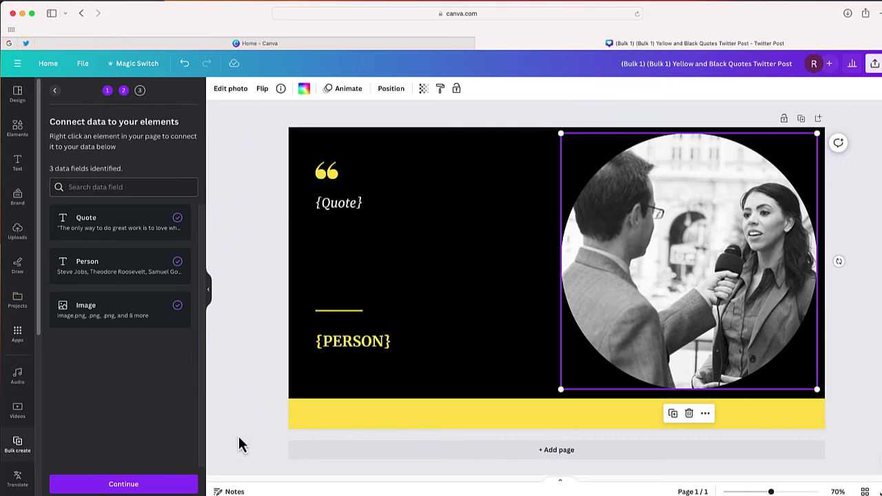
Continue with all 11 data rows selected and generate the 11 designs.
left_click(154, 485)
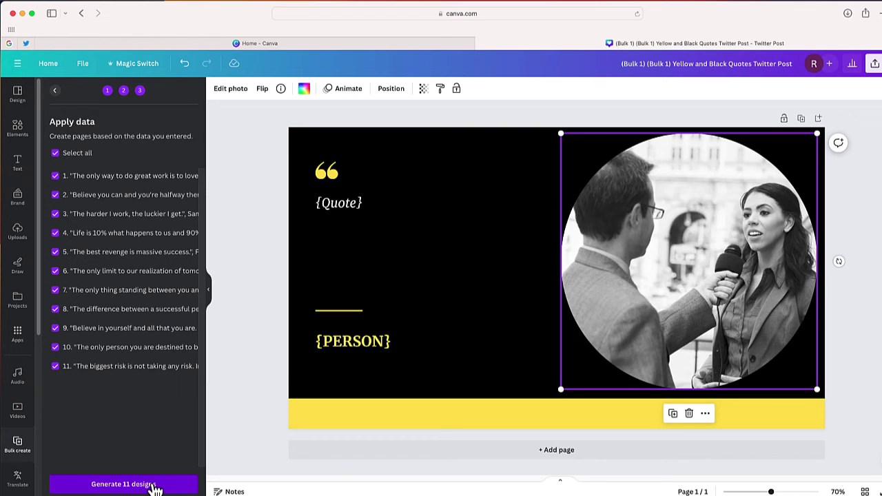
left_click(157, 486)
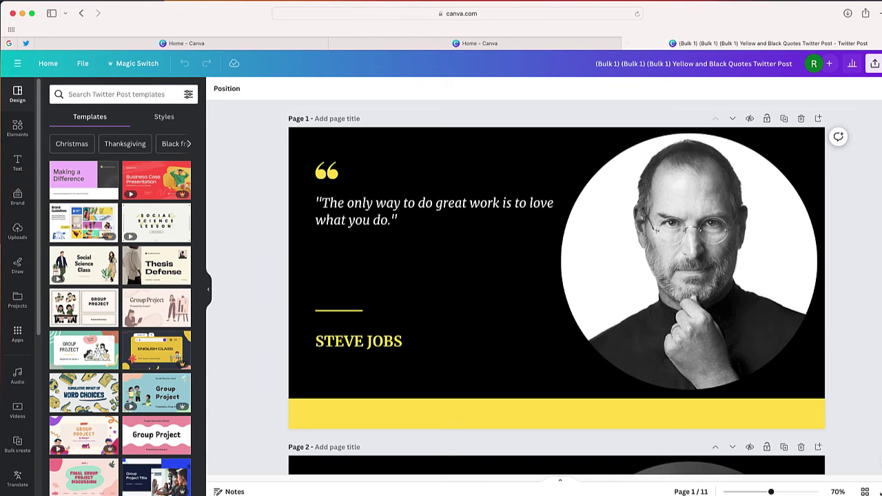
Scroll through the 11 generated quote pages and bring up the Share this design panel.
scroll(557, 288, "down", 1)
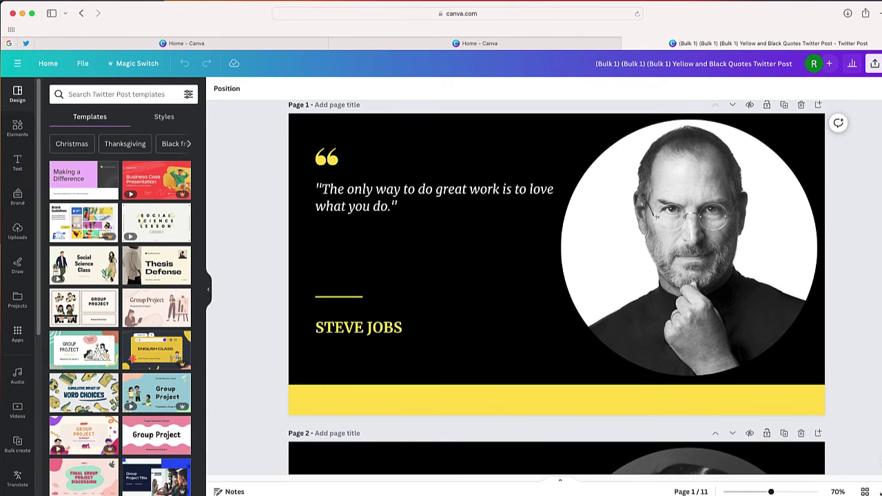
scroll(557, 288, "down", 10)
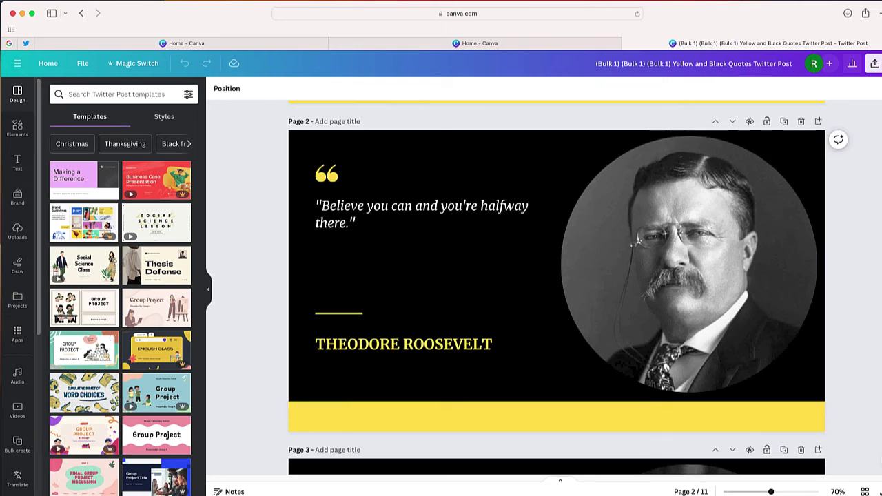
scroll(558, 288, "down", 10)
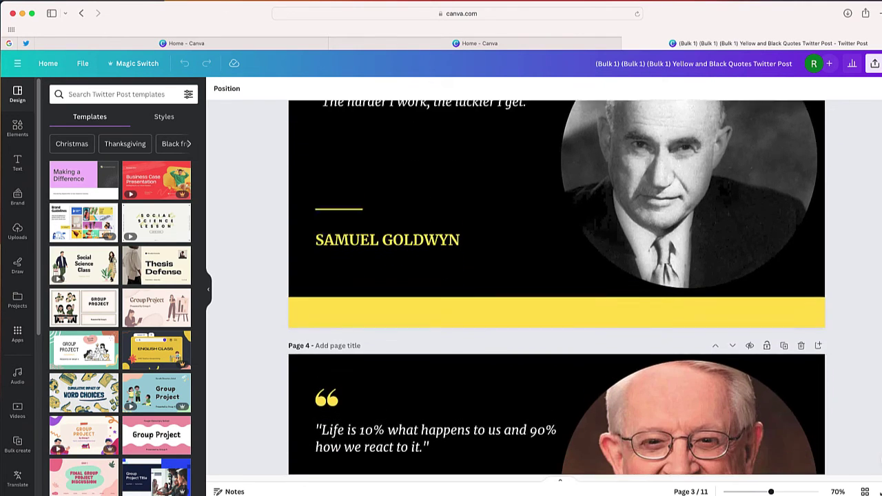
scroll(557, 287, "down", 10)
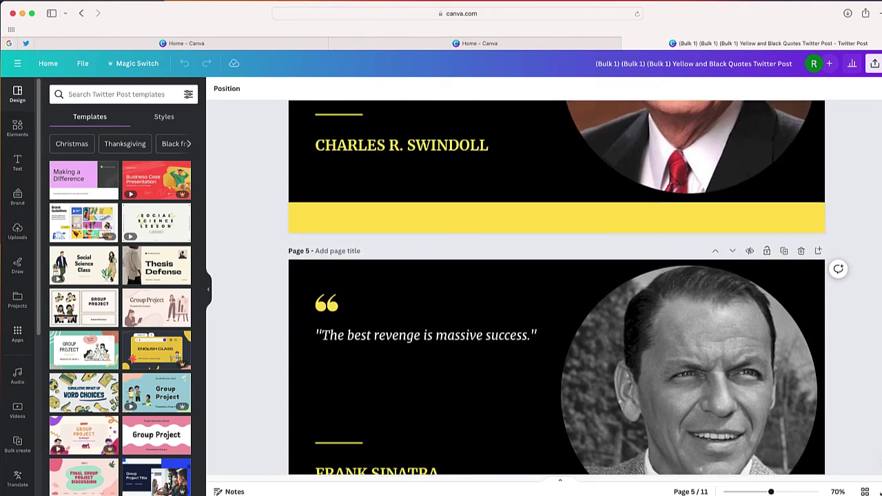
scroll(557, 287, "down", 10)
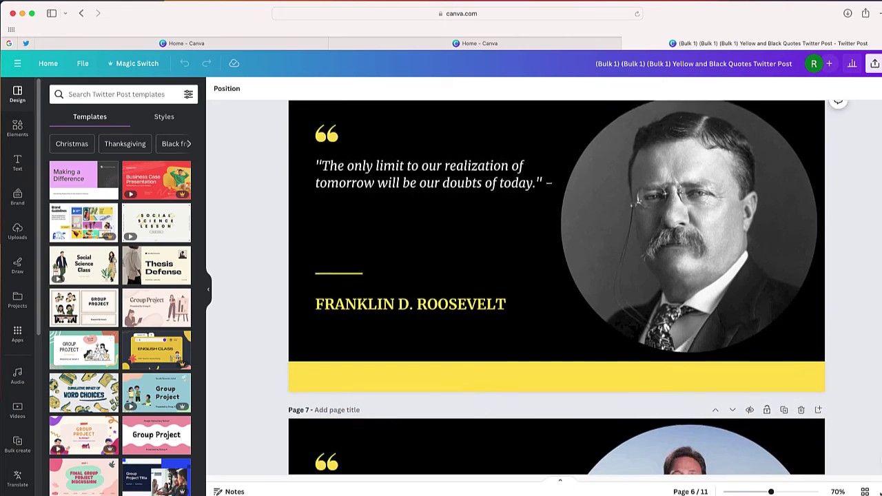
scroll(557, 288, "down", 8)
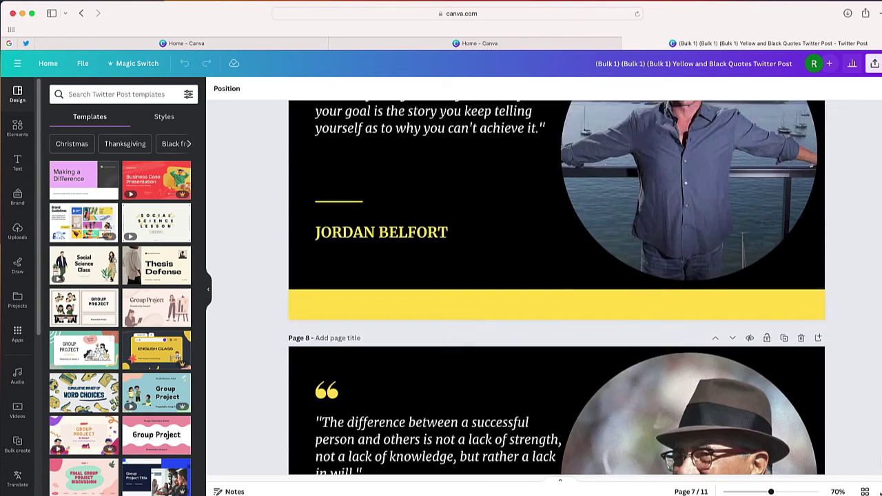
scroll(557, 288, "down", 10)
scroll(557, 287, "up", 9)
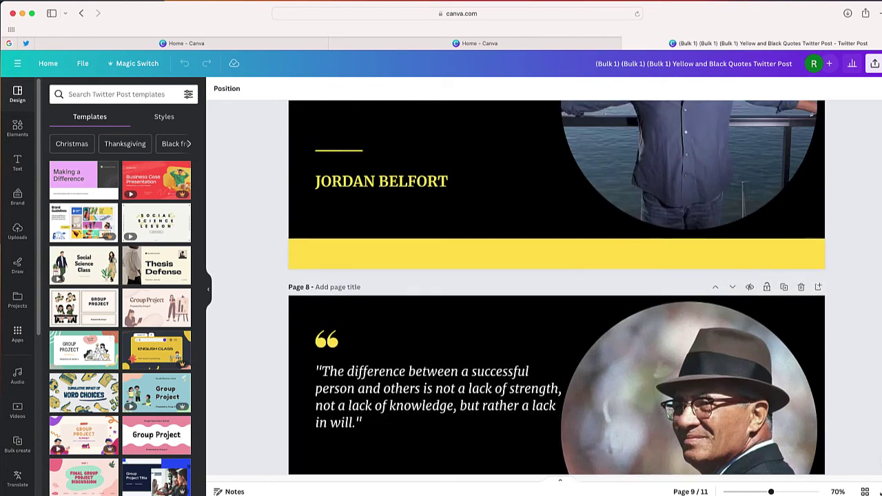
scroll(557, 287, "up", 1)
left_click(874, 64)
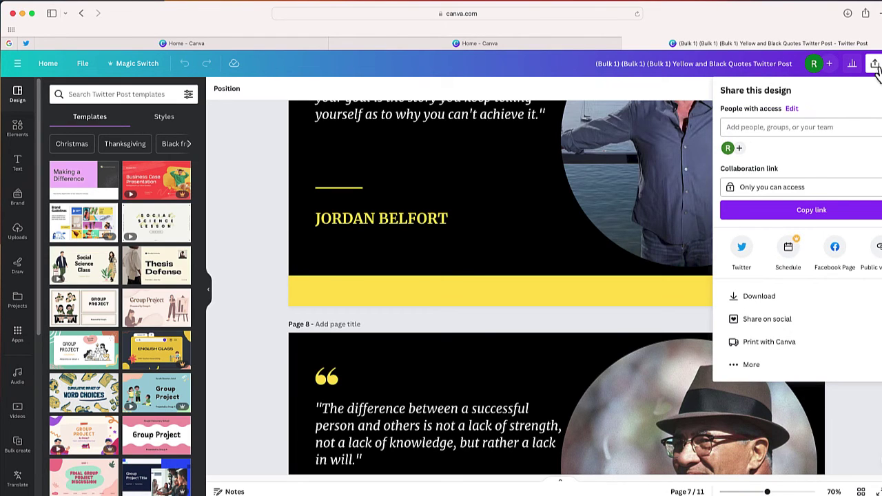
Open the download settings, showing PNG at 1,600 × 900 px for all 11 pages.
left_click(853, 298)
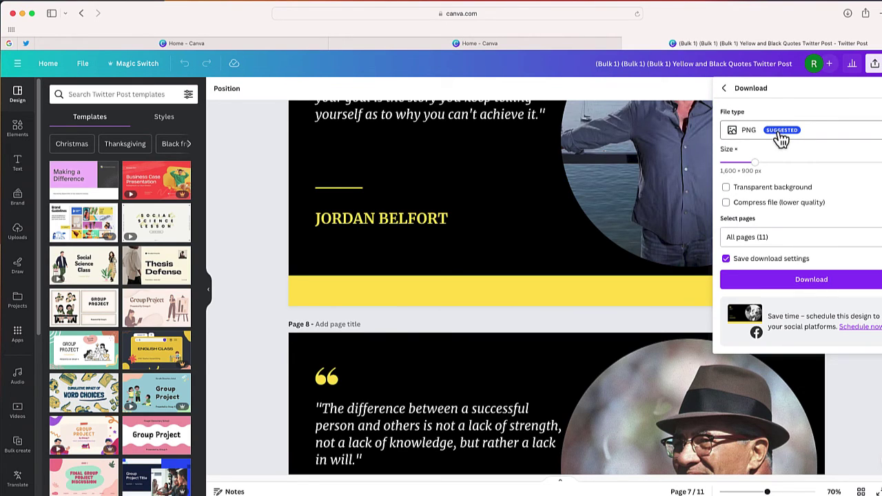
On the Jordan Belfort page, colour 'you keep telling' yellow and enlarge the quote to 32.2.
left_click(272, 183)
scroll(658, 318, "up", 2)
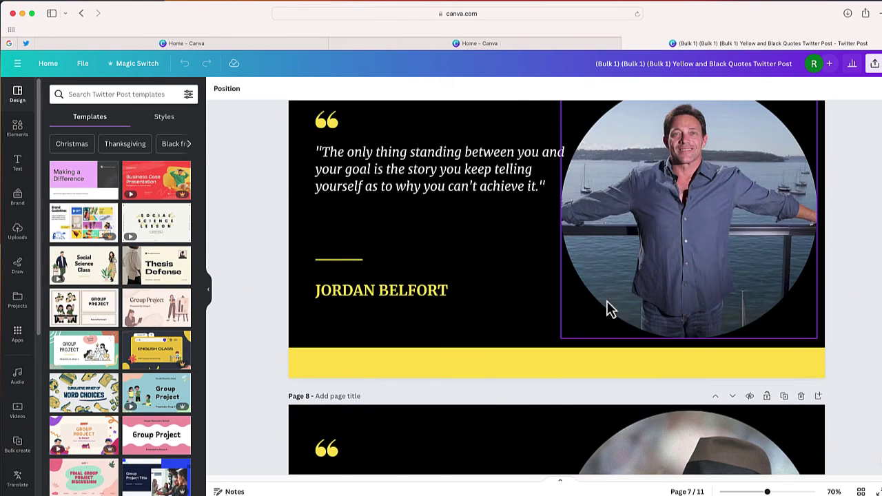
left_click(476, 176)
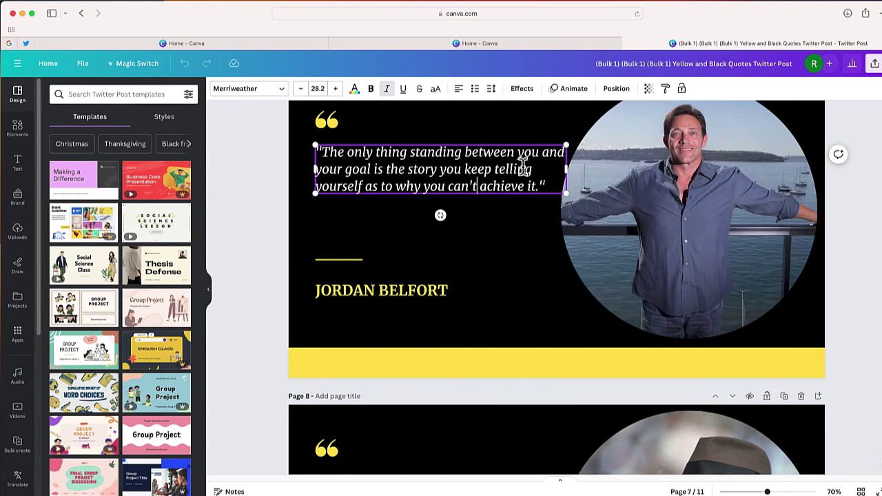
left_click_drag(528, 170, 448, 171)
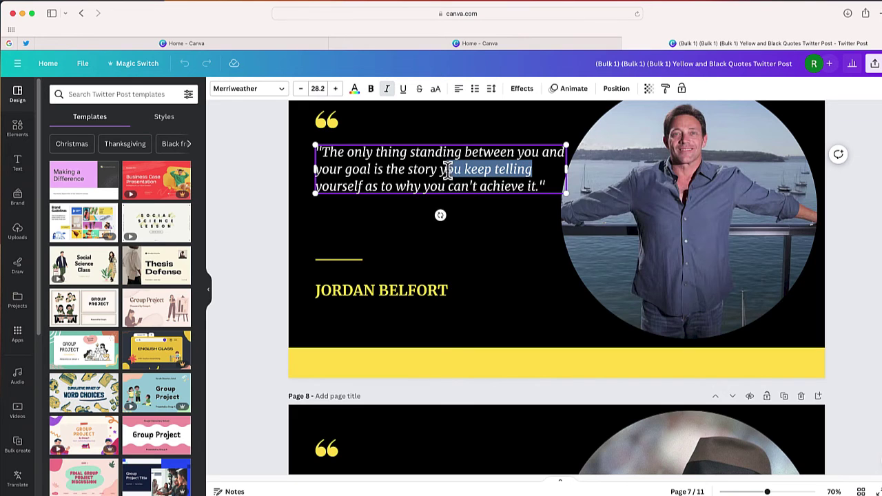
left_click(354, 89)
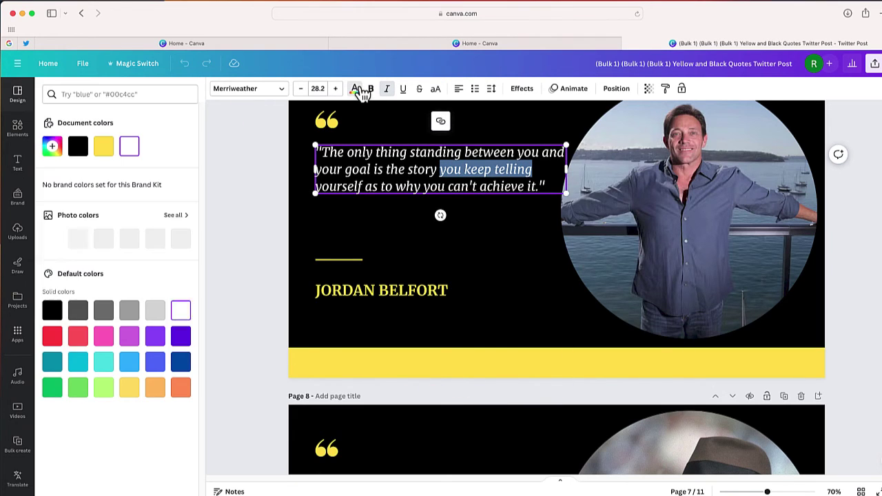
left_click(112, 147)
left_click(494, 187)
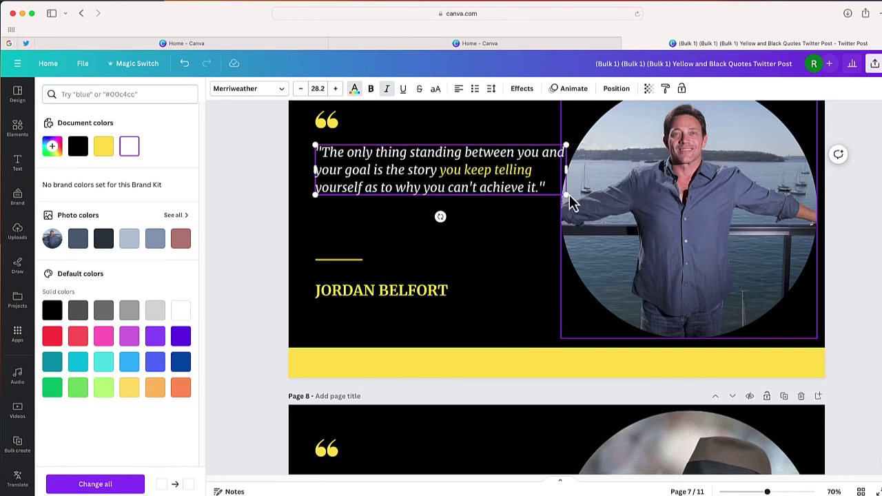
left_click(336, 88)
left_click(335, 88)
left_click(335, 89)
left_click(335, 88)
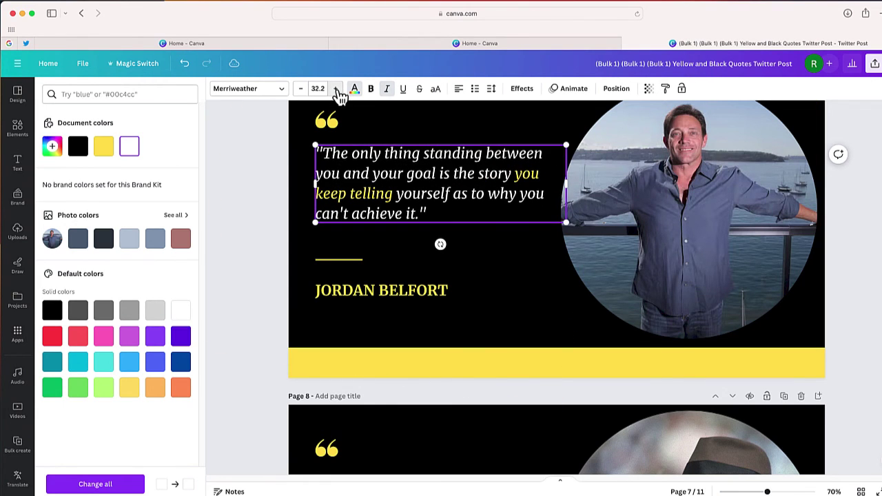
scroll(585, 310, "up", 5)
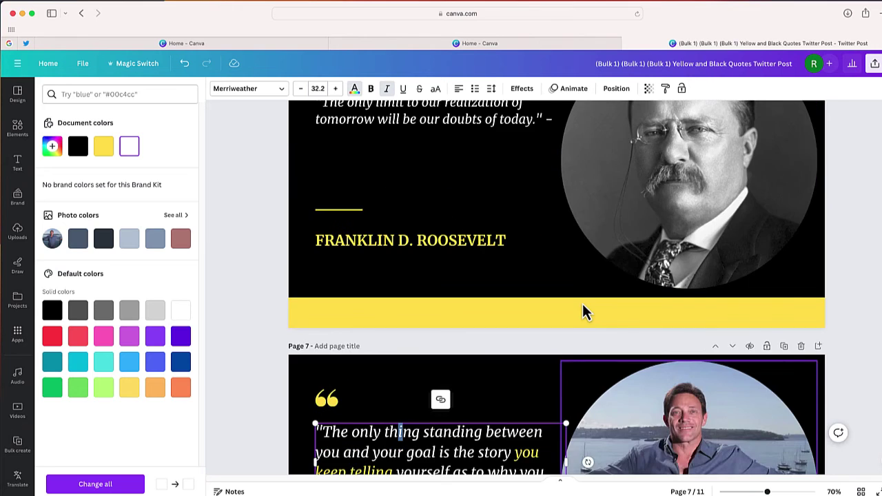
scroll(584, 307, "down", 4)
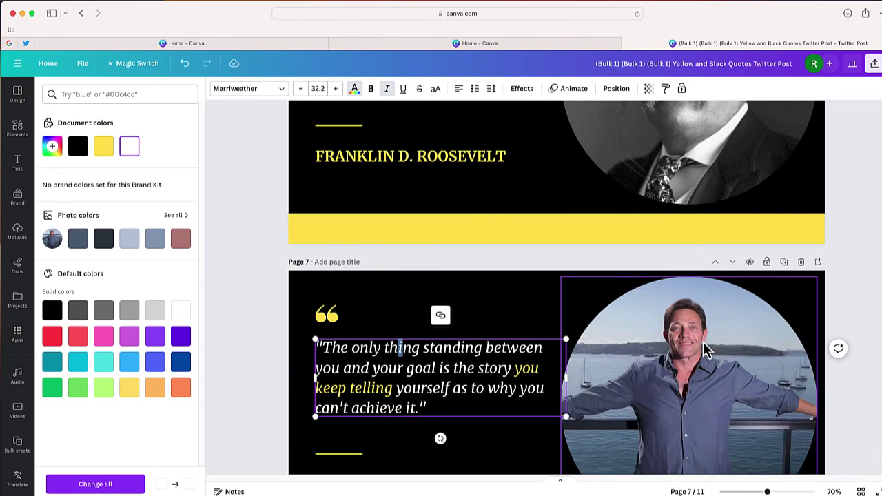
scroll(703, 341, "down", 4)
scroll(586, 348, "down", 8)
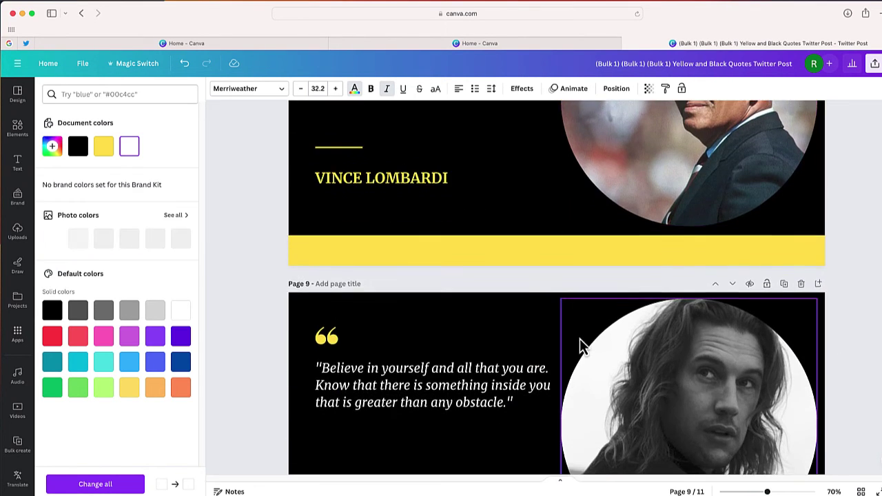
scroll(580, 341, "up", 10)
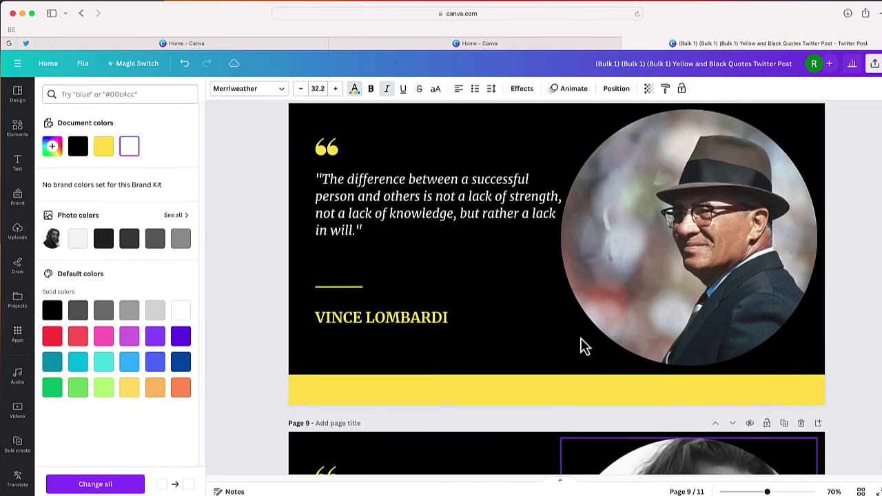
scroll(581, 337, "up", 8)
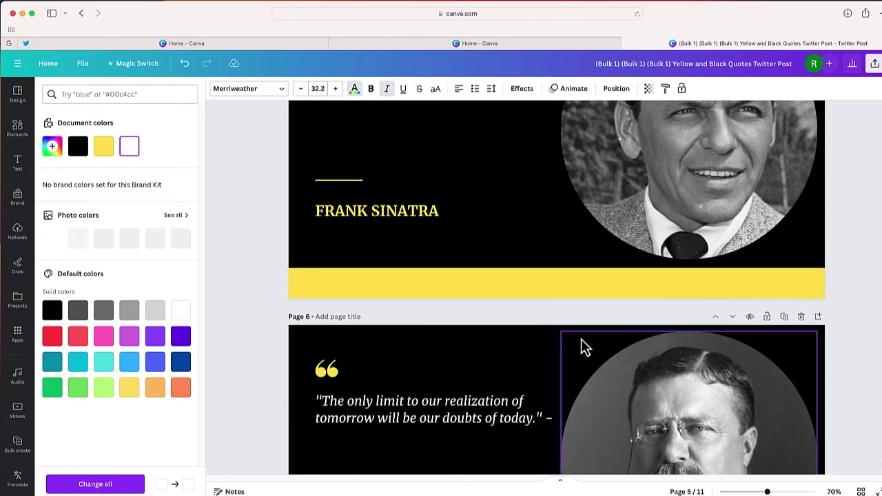
scroll(577, 343, "up", 8)
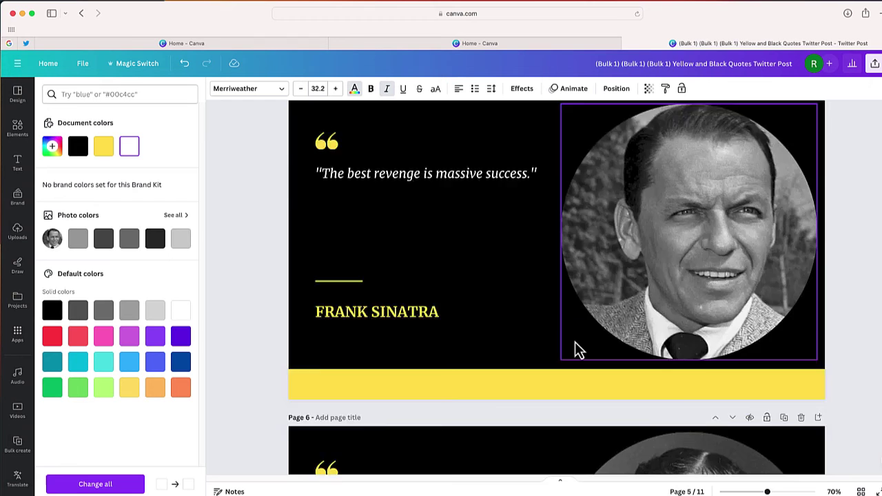
scroll(574, 342, "up", 5)
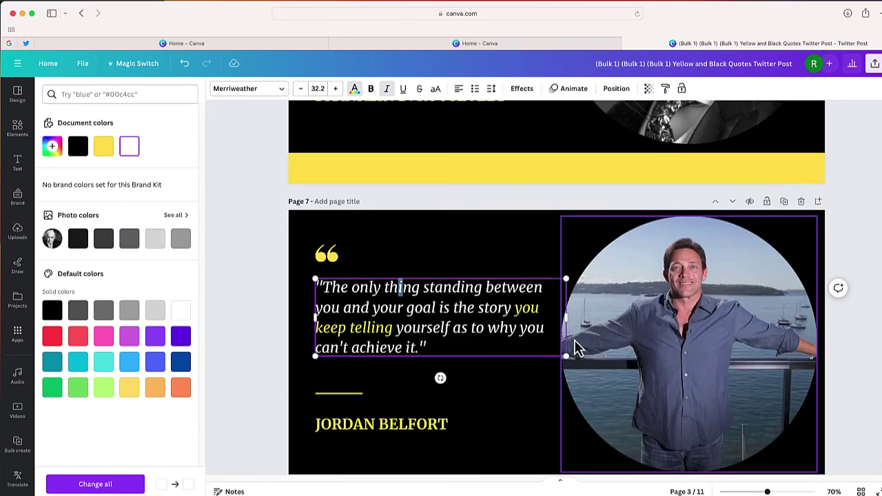
scroll(573, 340, "down", 6)
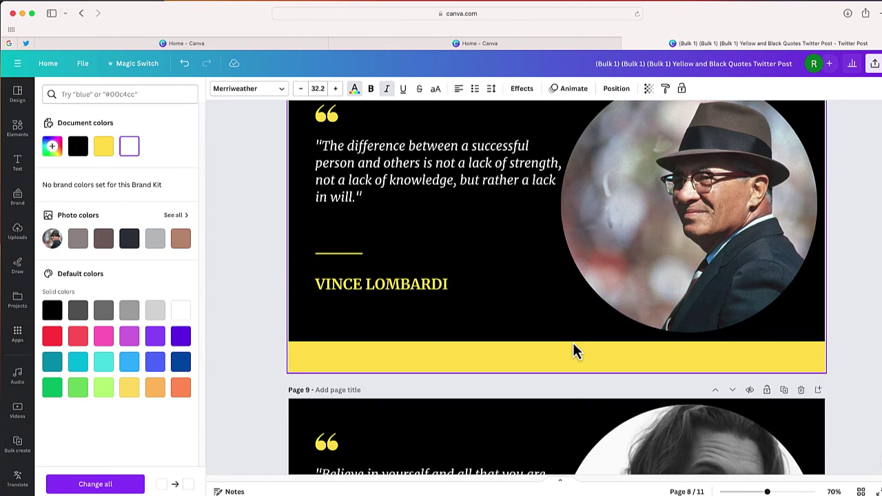